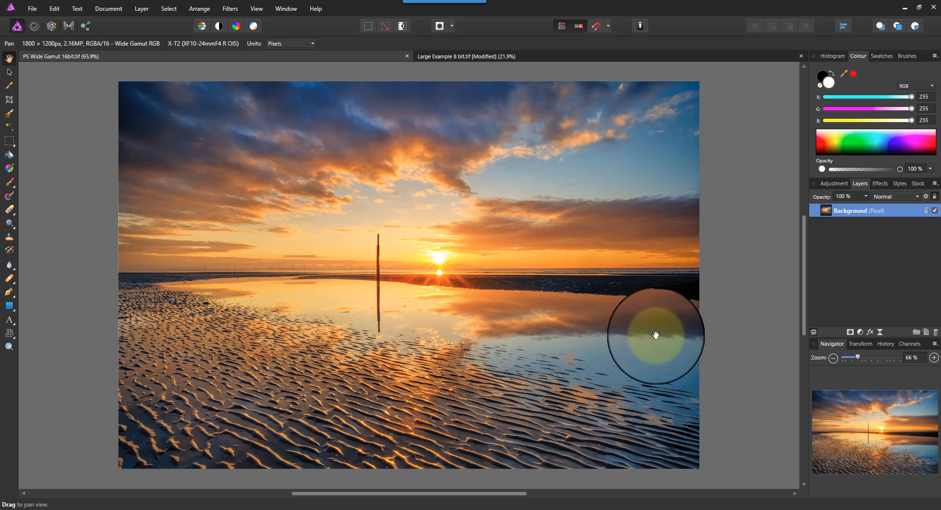
Step: Open the image in the Nik Collection's Viveza 2 filter to check its preview colours, and exit without applying it
{"action": "left_click", "coordinate": [227, 11]}
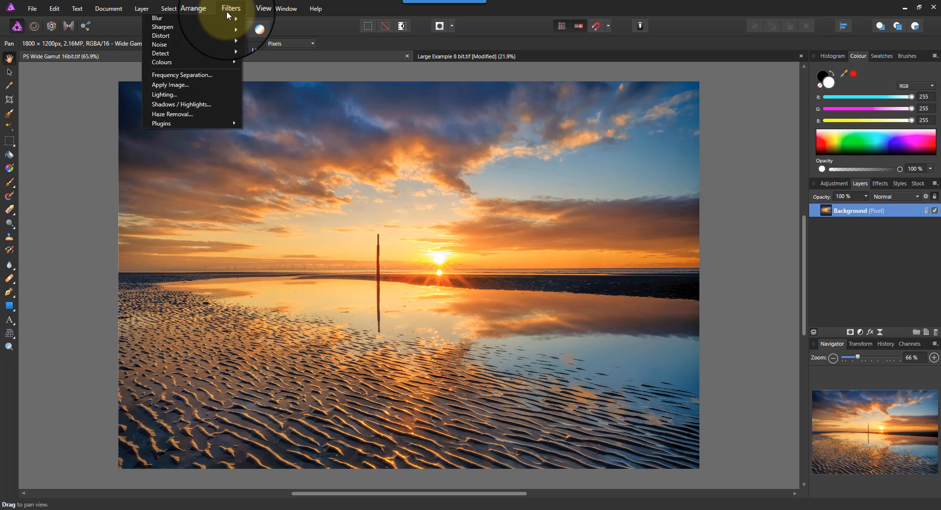
{"action": "mouse_move", "coordinate": [172, 121]}
{"action": "mouse_move", "coordinate": [125, 124]}
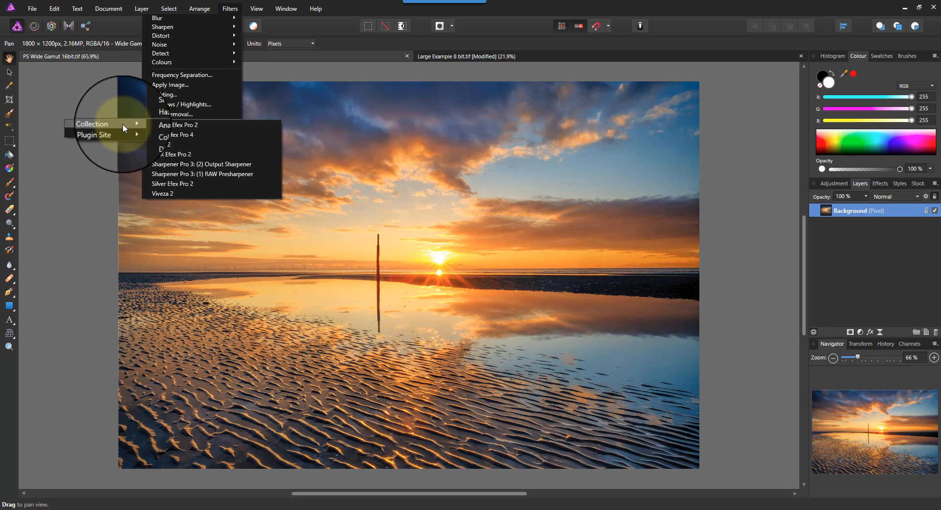
{"action": "left_click", "coordinate": [172, 195]}
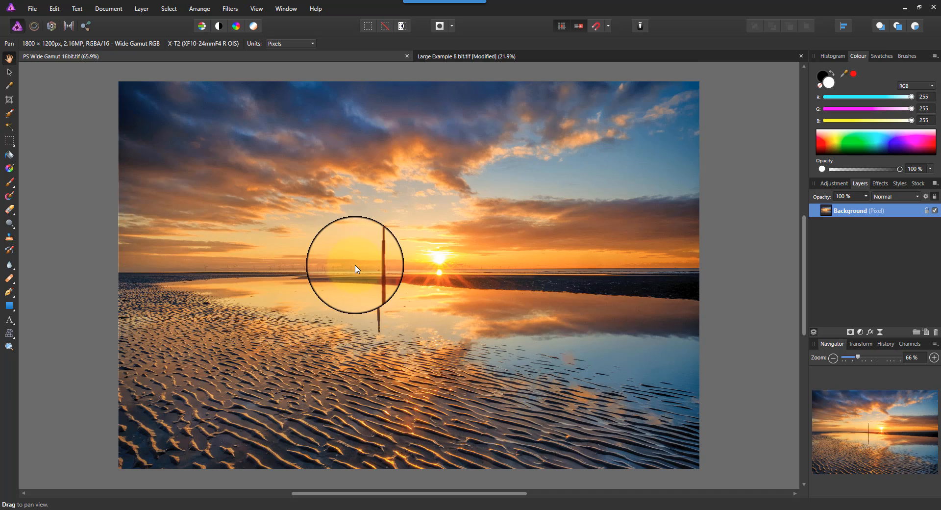
{"action": "left_click_drag", "start_coordinate": [347, 61], "coordinate": [422, 62]}
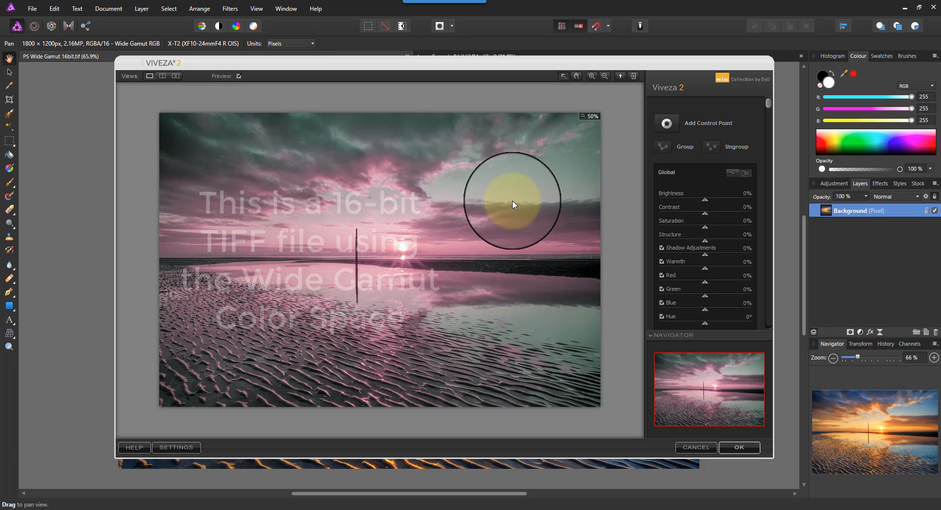
{"action": "left_click", "coordinate": [696, 446]}
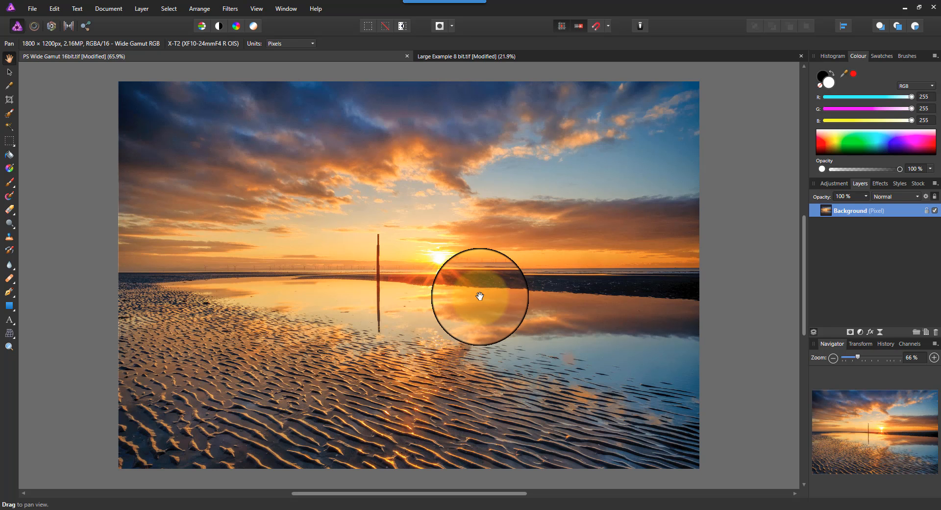
Step: Review the default RGB colour profile and its available options in the colour preferences, keeping the current setting
{"action": "left_click", "coordinate": [54, 9]}
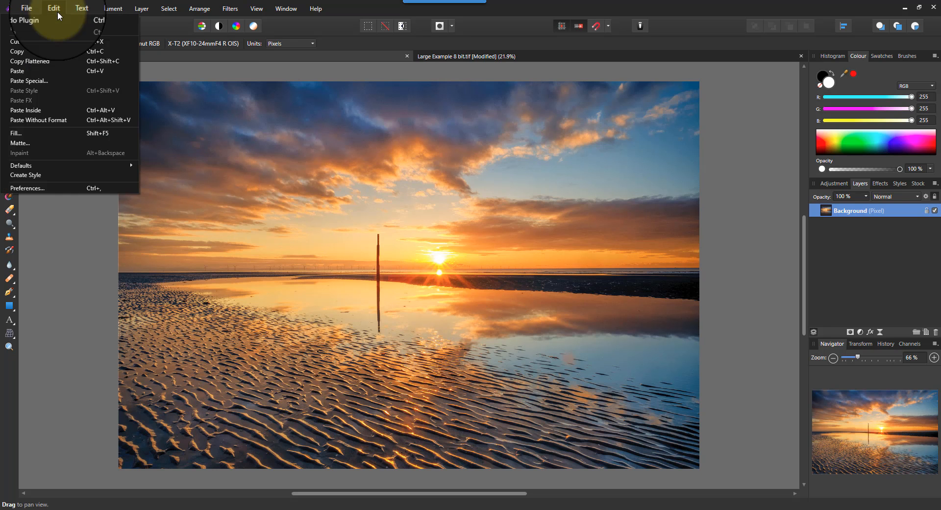
{"action": "left_click", "coordinate": [38, 188]}
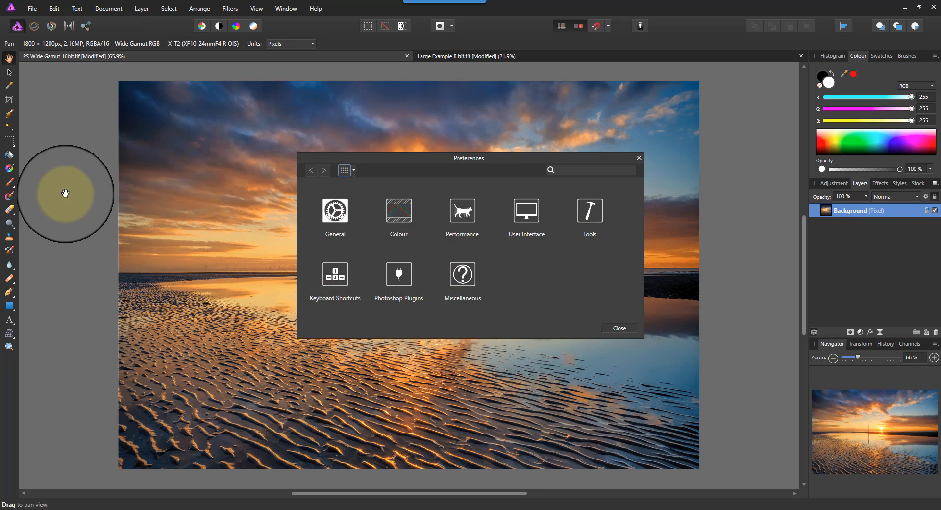
{"action": "left_click", "coordinate": [395, 209]}
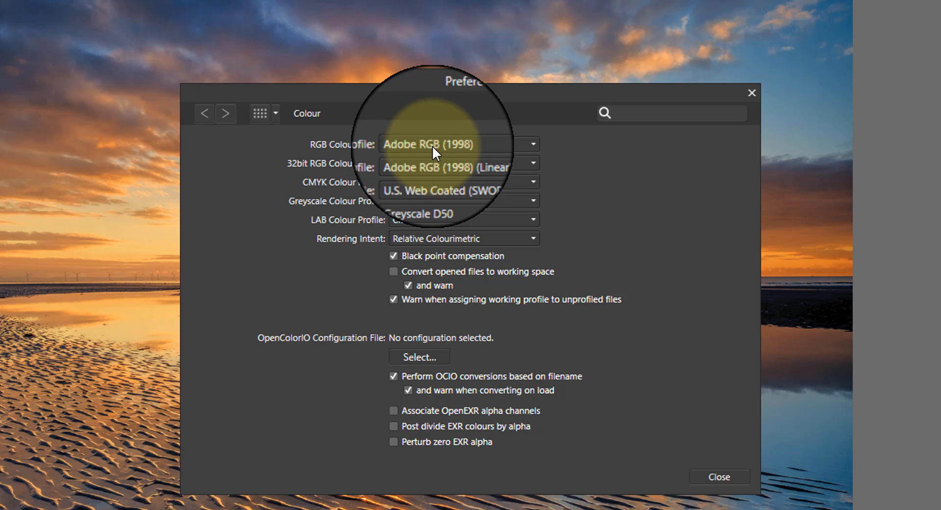
{"action": "left_click", "coordinate": [531, 141]}
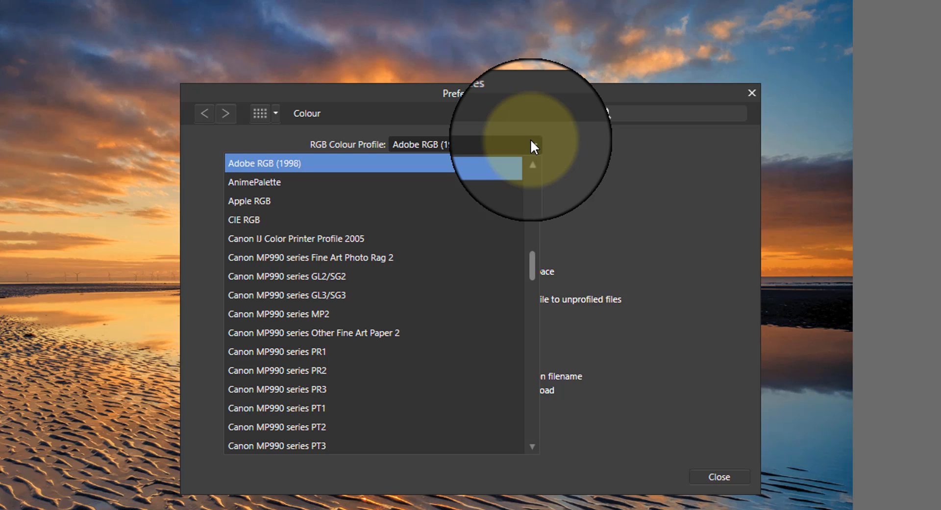
{"action": "left_click_drag", "start_coordinate": [534, 273], "coordinate": [526, 243]}
{"action": "left_click", "coordinate": [627, 183]}
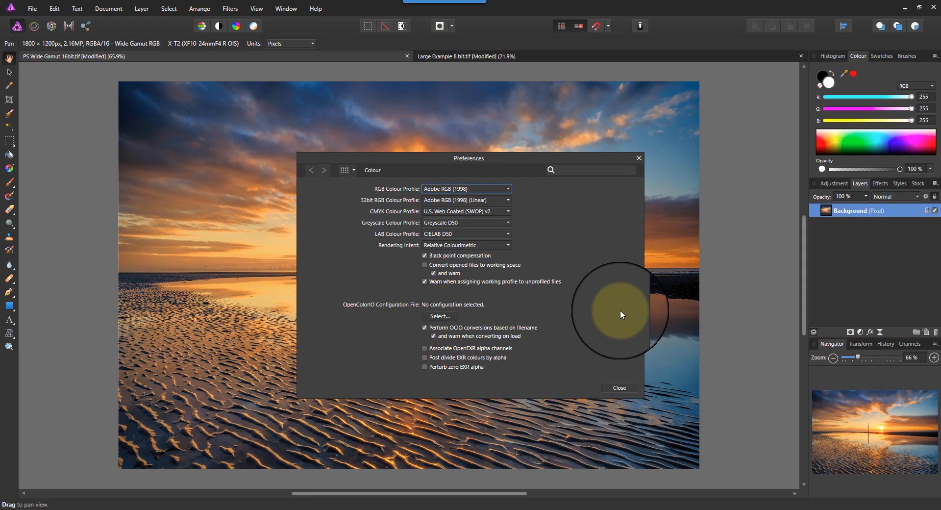
{"action": "left_click", "coordinate": [628, 387]}
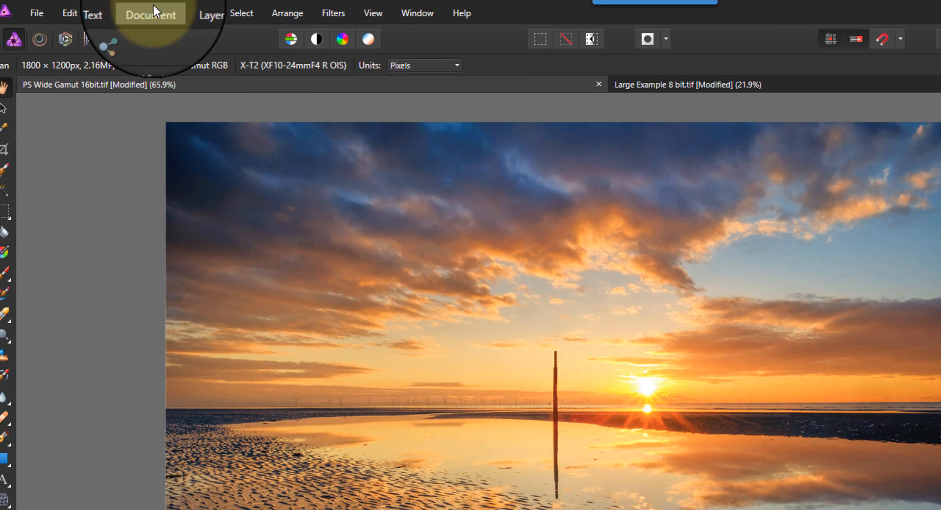
Step: Convert the document's ICC profile to Adobe RGB (1998)
{"action": "left_click", "coordinate": [154, 11]}
{"action": "left_click", "coordinate": [140, 71]}
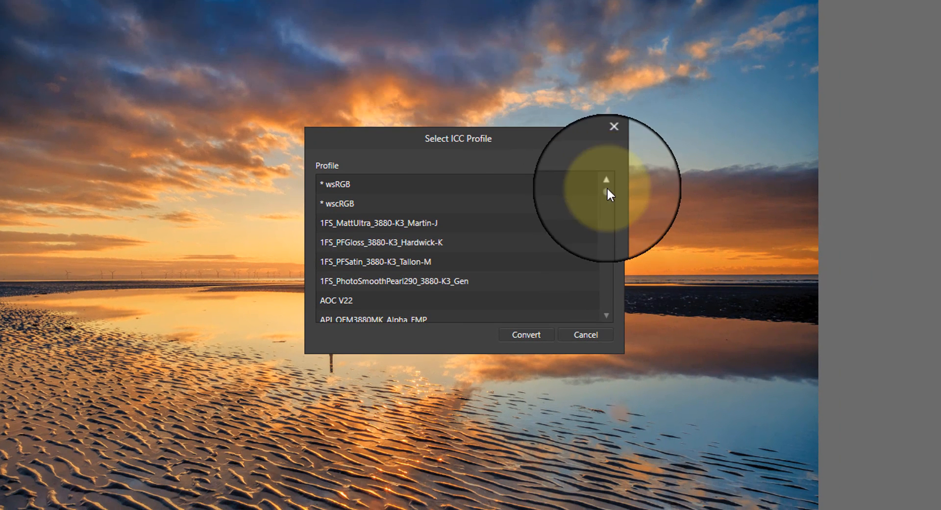
{"action": "left_click_drag", "start_coordinate": [607, 190], "coordinate": [606, 226]}
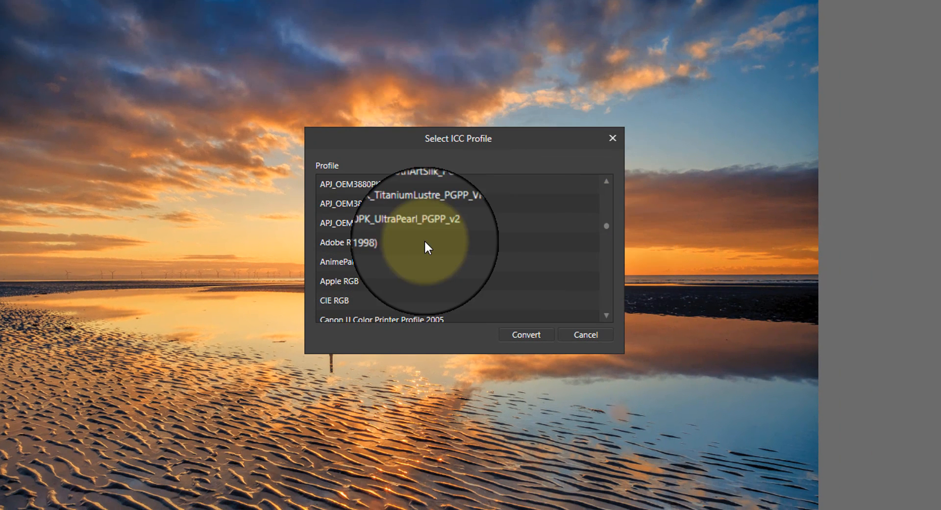
{"action": "left_click", "coordinate": [375, 243]}
{"action": "left_click", "coordinate": [526, 334]}
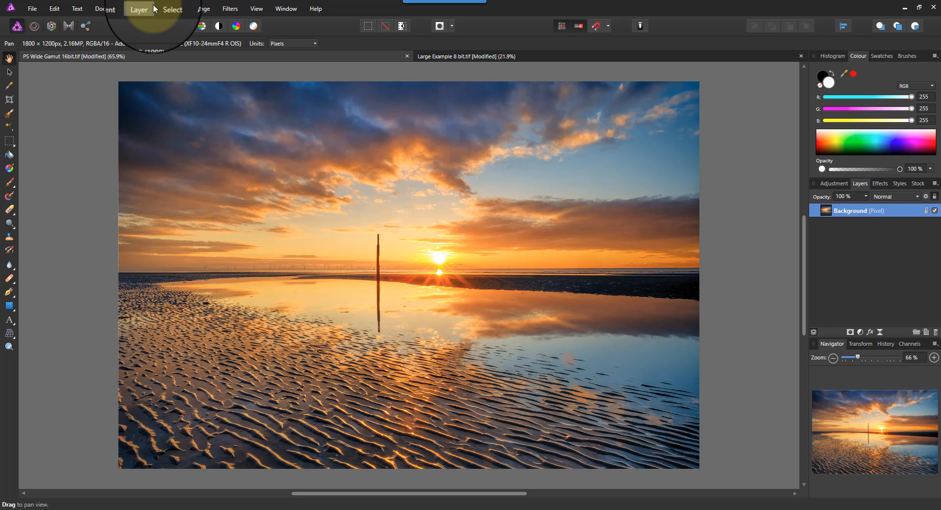
Step: Check the Adobe RGB version's preview colours in Viveza 2 and exit without applying the filter
{"action": "left_click", "coordinate": [230, 9]}
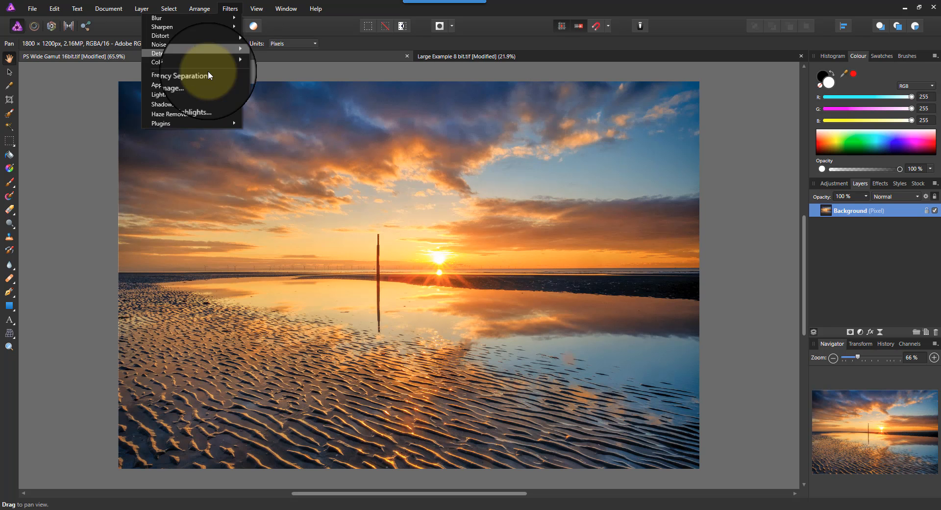
{"action": "mouse_move", "coordinate": [178, 123]}
{"action": "mouse_move", "coordinate": [107, 125]}
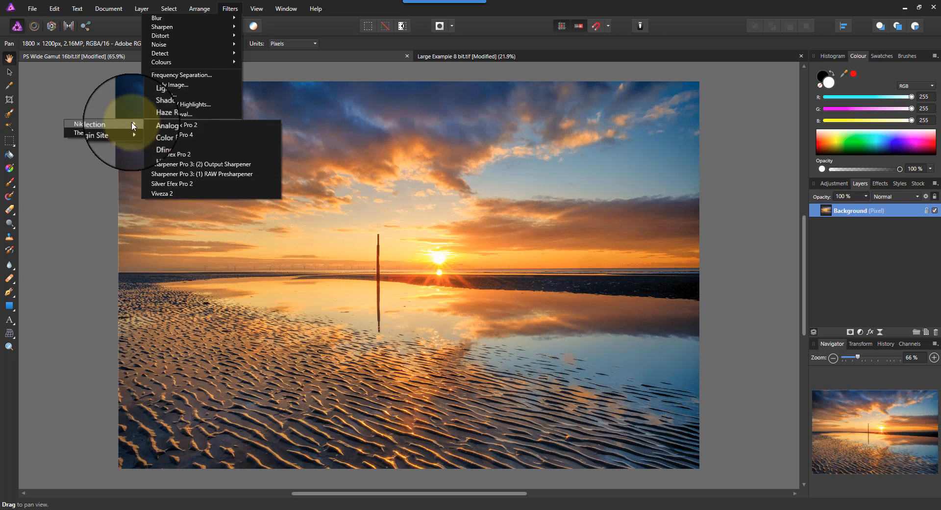
{"action": "left_click", "coordinate": [179, 189]}
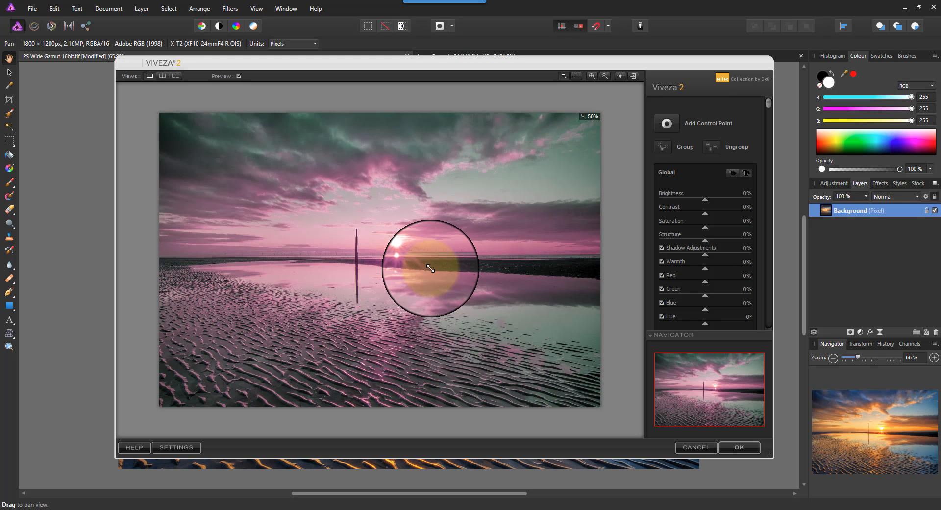
{"action": "left_click", "coordinate": [699, 446]}
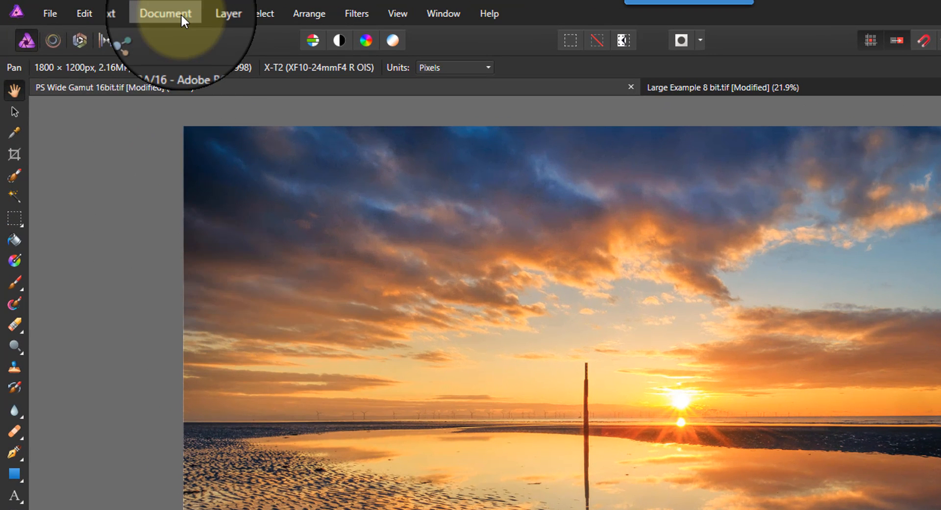
Step: Change the document's colour format to RGB (8 bit)
{"action": "left_click", "coordinate": [181, 13]}
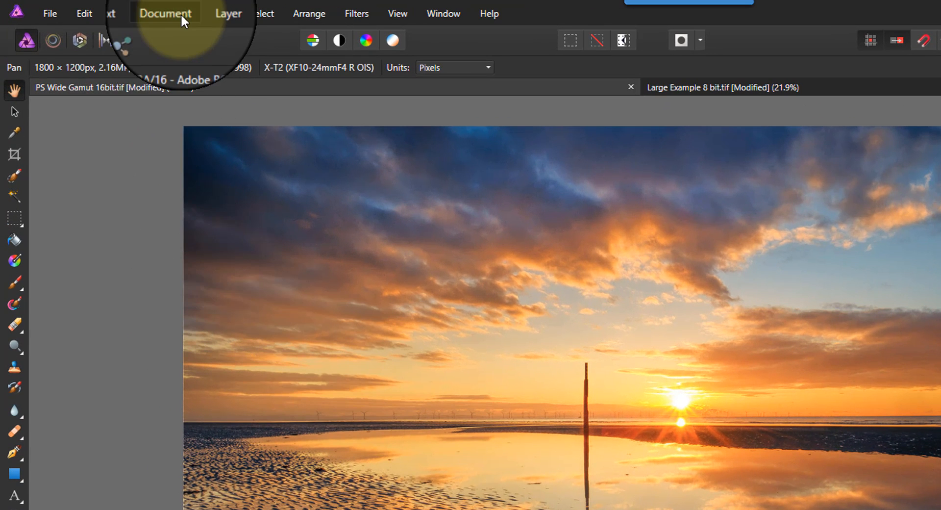
{"action": "mouse_move", "coordinate": [173, 58]}
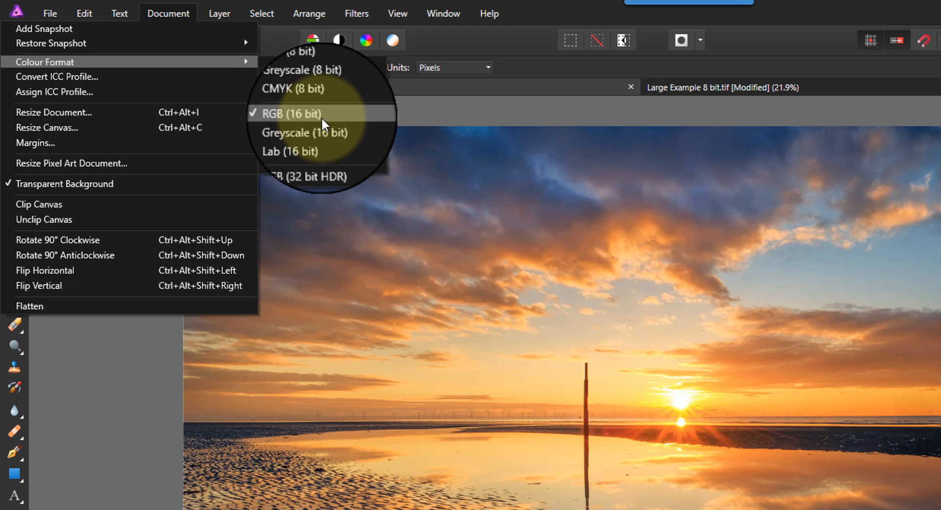
{"action": "left_click", "coordinate": [294, 64]}
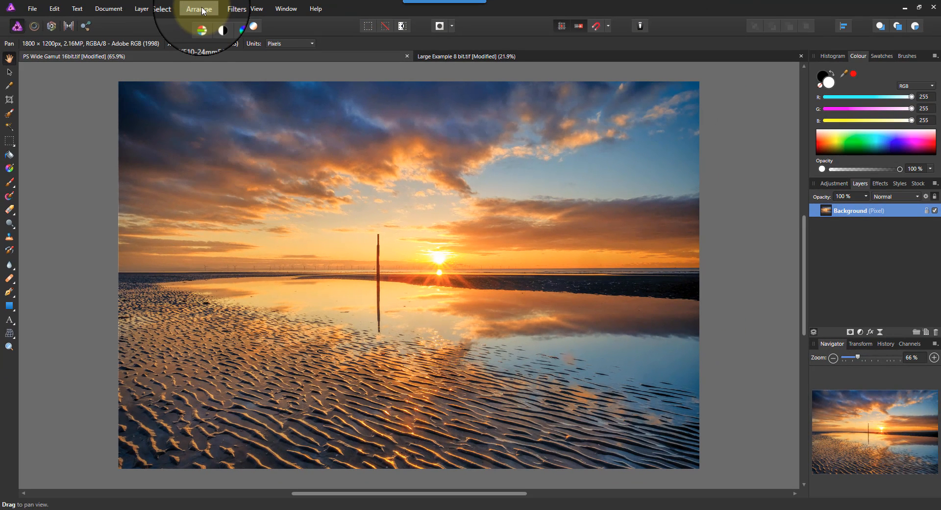
Step: Inspect the 8-bit image's main, navigator and loupe previews in Viveza 2, and exit without applying the filter
{"action": "left_click", "coordinate": [230, 9]}
{"action": "mouse_move", "coordinate": [177, 122]}
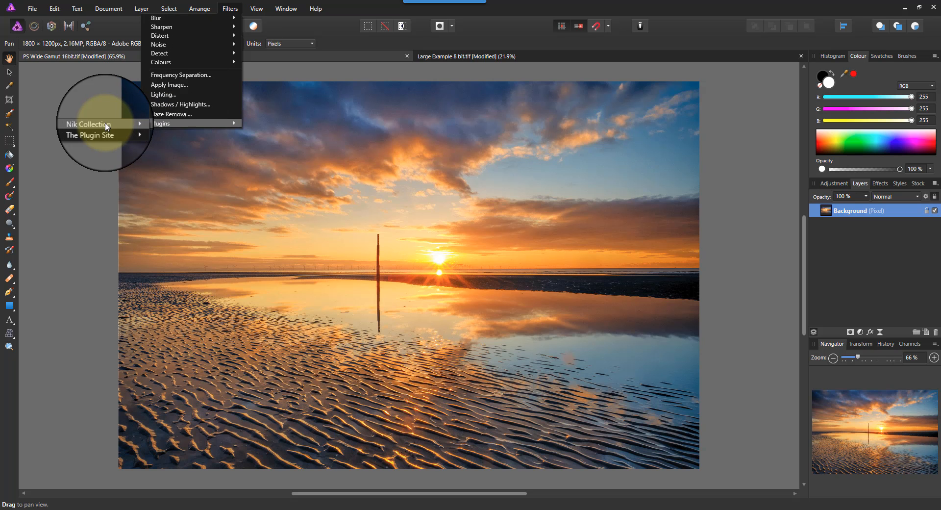
{"action": "mouse_move", "coordinate": [106, 126]}
{"action": "left_click", "coordinate": [172, 193]}
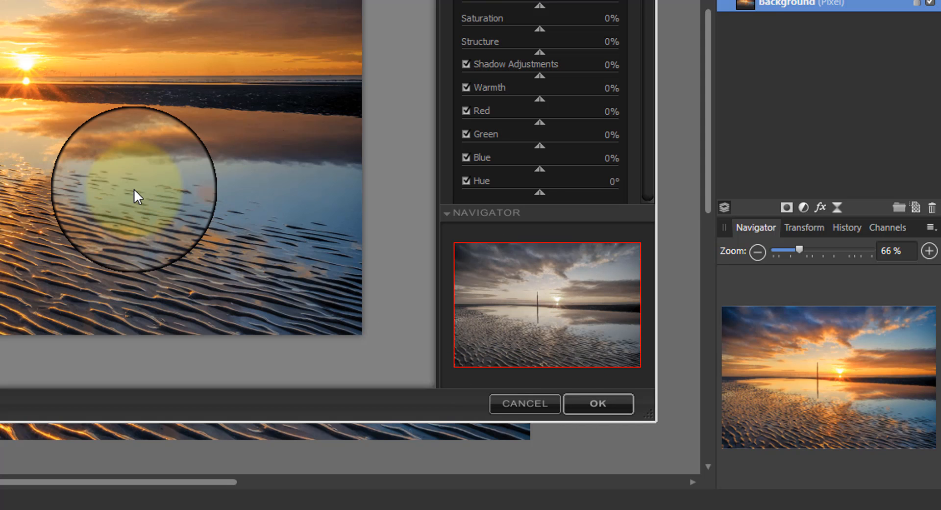
{"action": "mouse_move", "coordinate": [128, 186]}
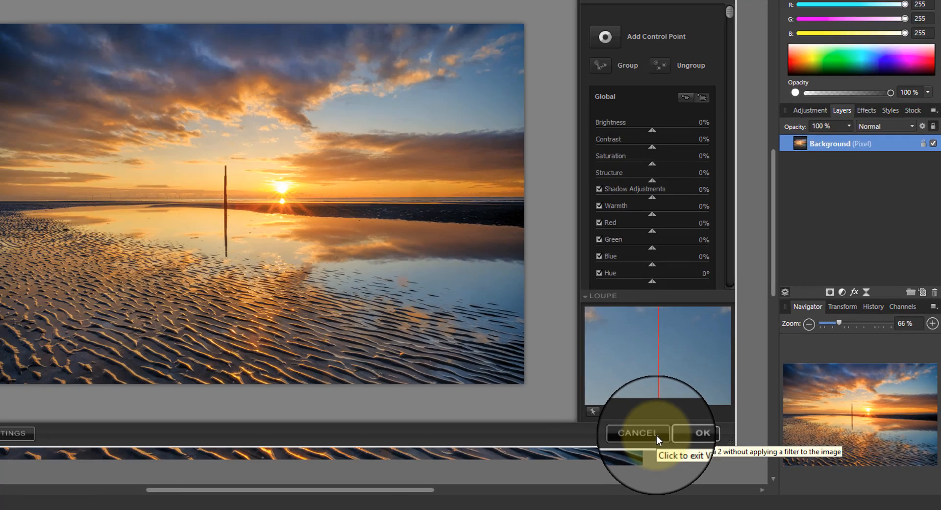
{"action": "left_click", "coordinate": [547, 405]}
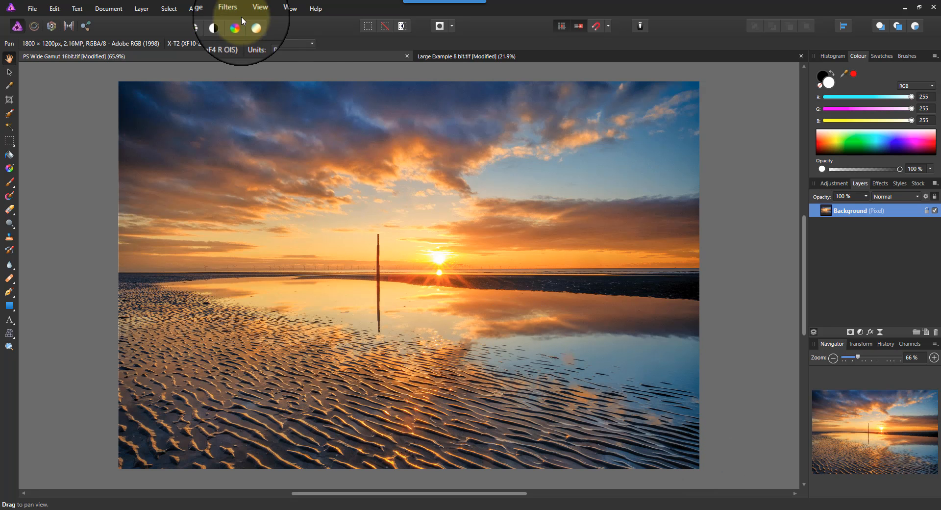
Step: Open the image in Color Efex Pro 4 and set Pro Contrast's Correct Colour Cast, Correct Contrast and Dynamic Contrast to 0%
{"action": "left_click", "coordinate": [230, 9]}
{"action": "mouse_move", "coordinate": [172, 123]}
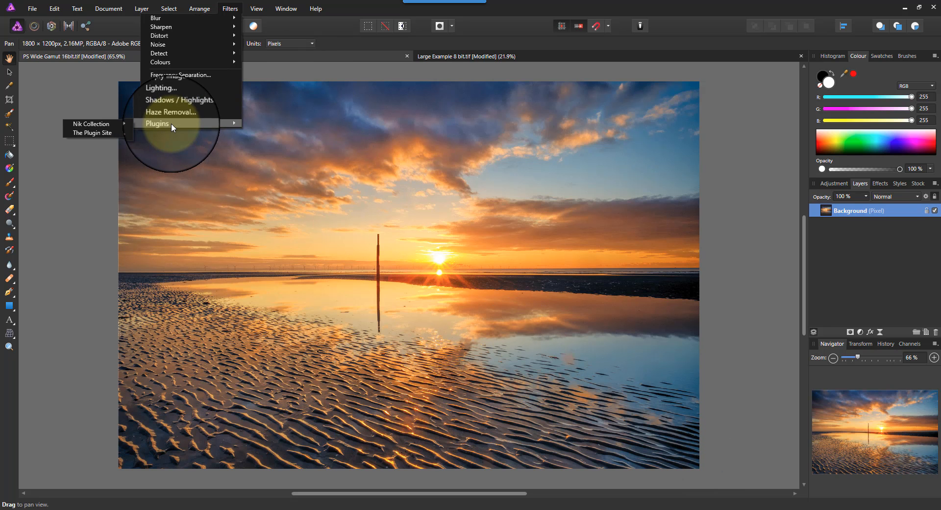
{"action": "mouse_move", "coordinate": [120, 122]}
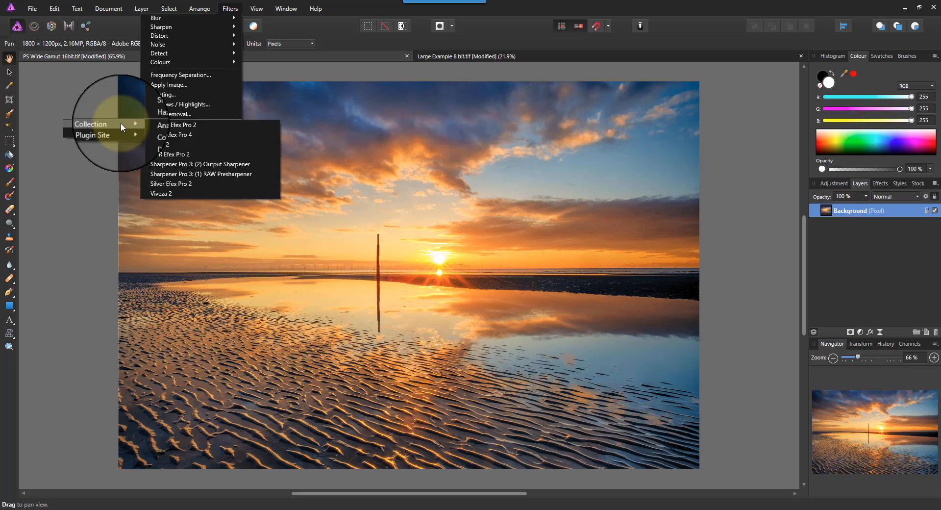
{"action": "left_click", "coordinate": [217, 138]}
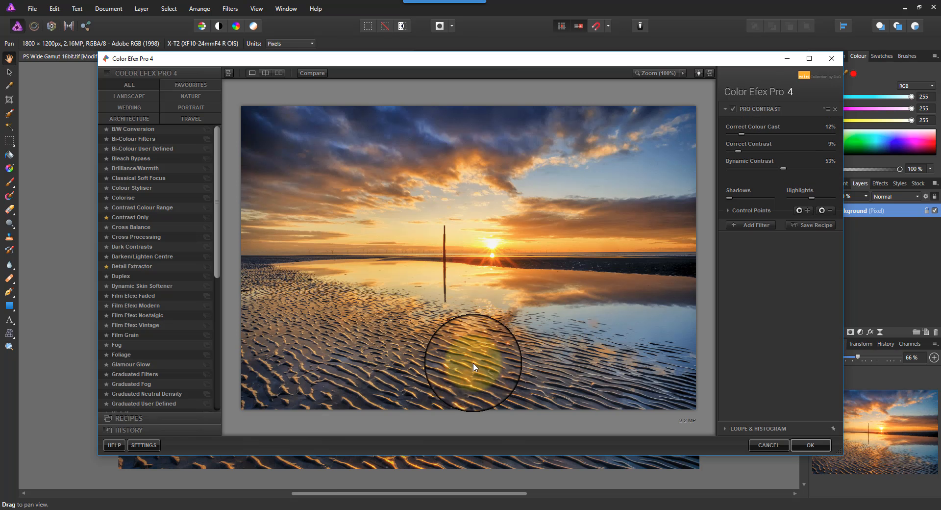
{"action": "left_click_drag", "start_coordinate": [742, 132], "coordinate": [726, 152]}
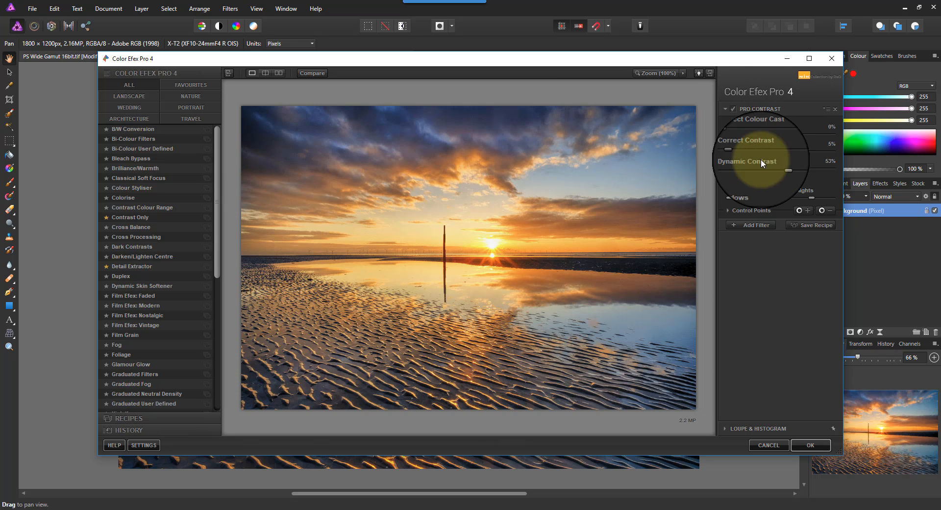
{"action": "left_click_drag", "start_coordinate": [781, 166], "coordinate": [711, 151]}
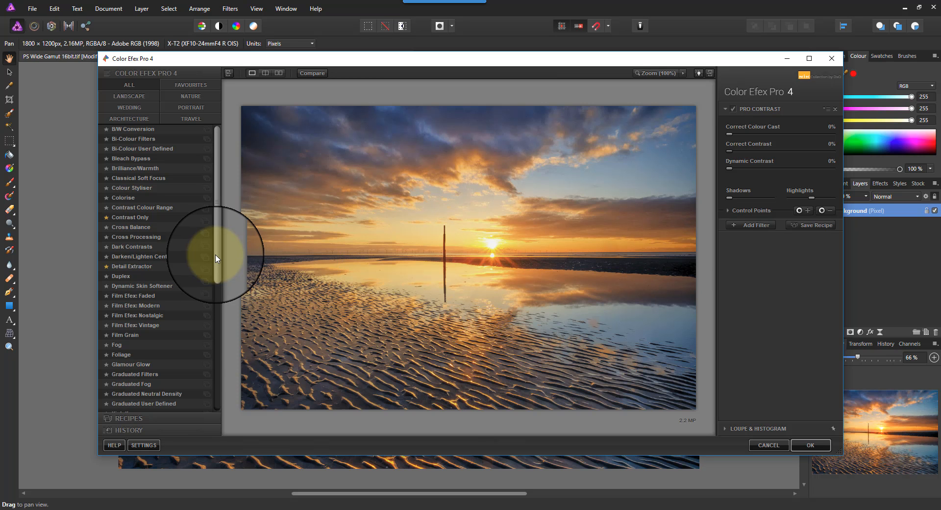
Step: Preview the Skylight Filter on the image and exit Color Efex Pro 4 without applying it
{"action": "left_click_drag", "start_coordinate": [216, 252], "coordinate": [215, 385]}
{"action": "left_click", "coordinate": [132, 343]}
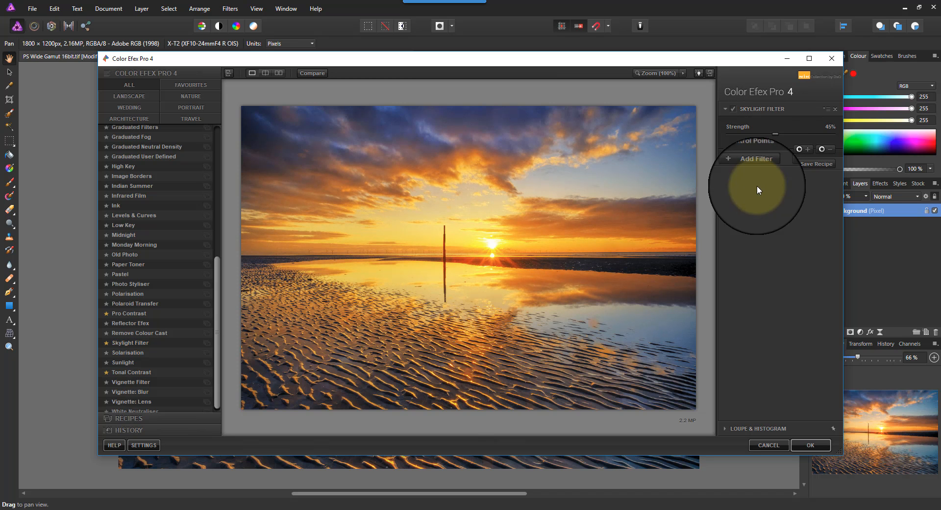
{"action": "left_click", "coordinate": [772, 447]}
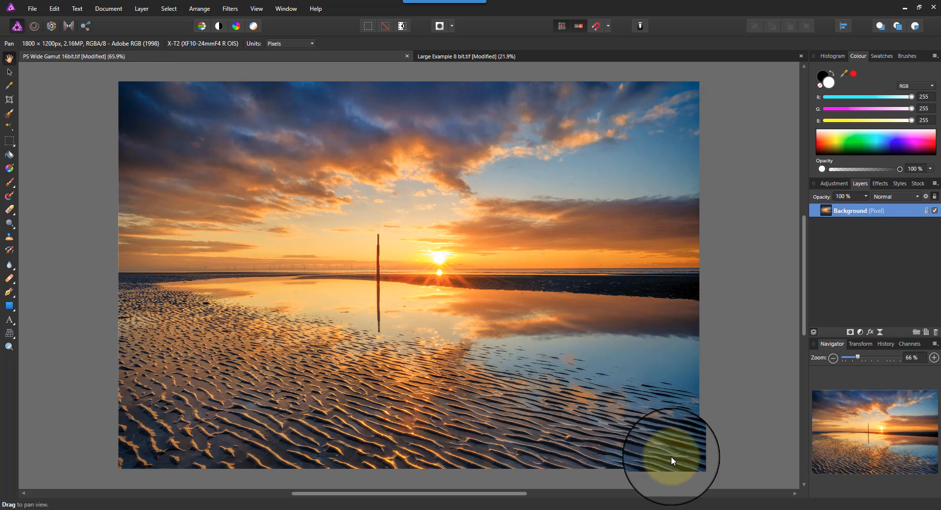
Step: Export the whole document as a TIFF with the TIFF RGB 16-bit preset, naming the file "Temp PS Wide Gamut 16bit"
{"action": "left_click", "coordinate": [32, 10]}
{"action": "left_click", "coordinate": [34, 211]}
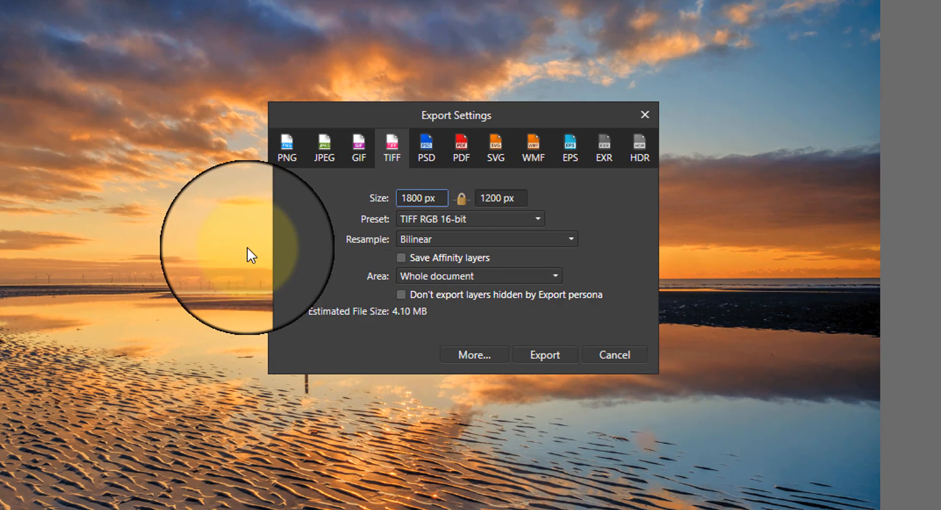
{"action": "left_click", "coordinate": [429, 221]}
{"action": "left_click", "coordinate": [422, 255]}
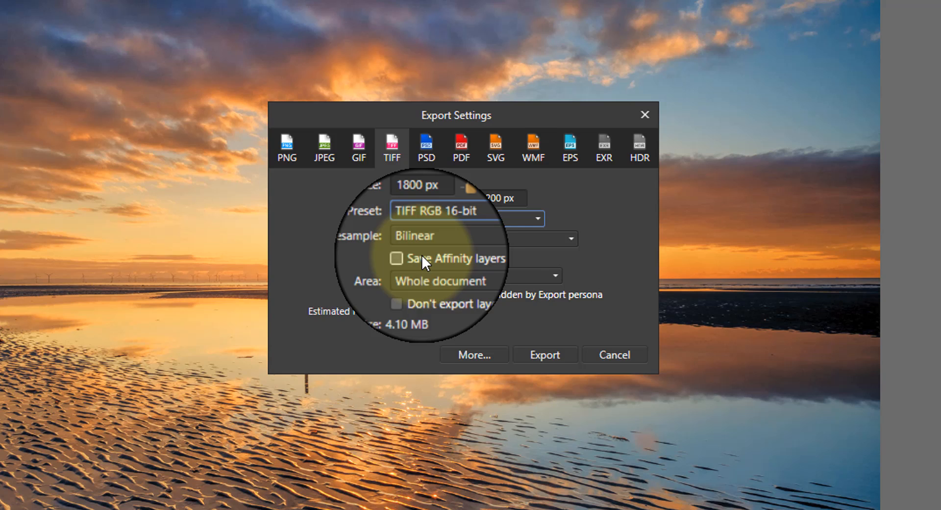
{"action": "left_click", "coordinate": [550, 353]}
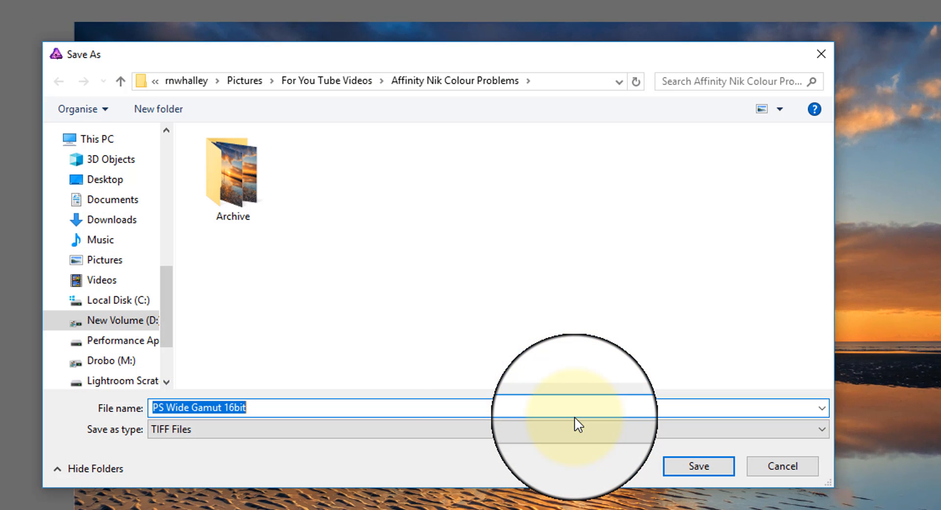
{"action": "left_click", "coordinate": [155, 408]}
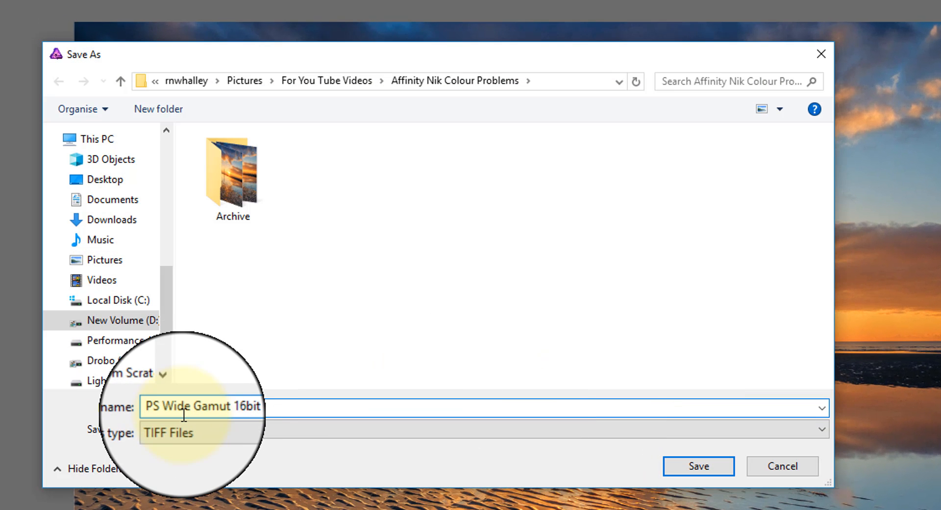
{"action": "type", "text": "Temp"}
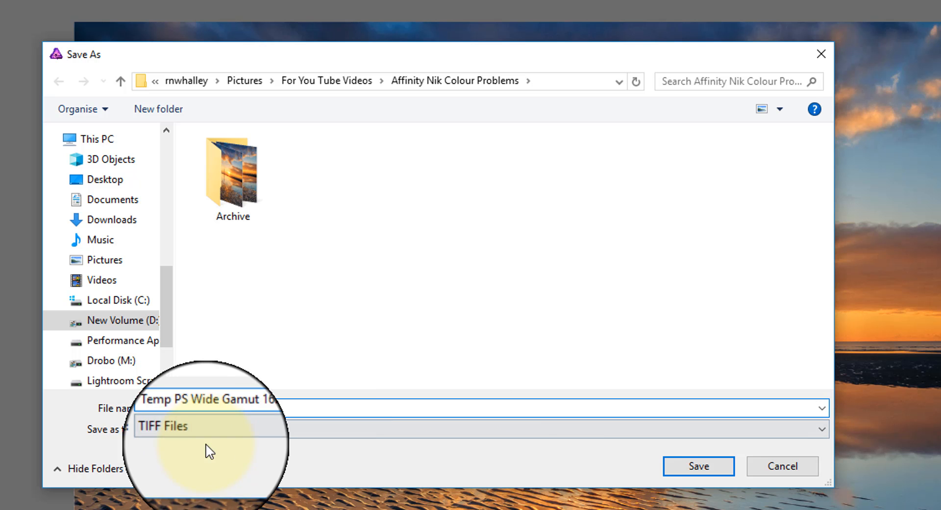
{"action": "left_click", "coordinate": [693, 463]}
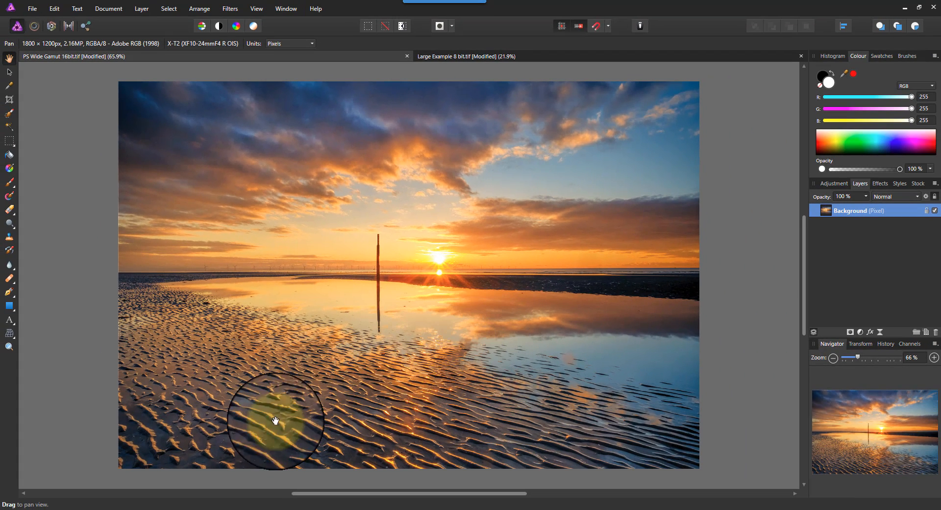
Step: Switch to File Explorer and open the exported Temp PS Wide Gamut 16bit file with the Viveza 2 shortcut
{"action": "left_click", "coordinate": [225, 509]}
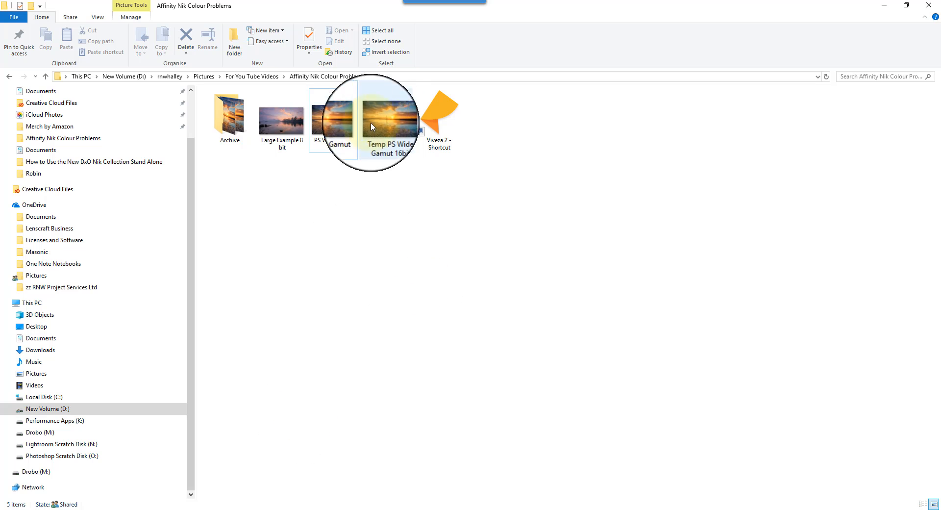
{"action": "left_click", "coordinate": [387, 148]}
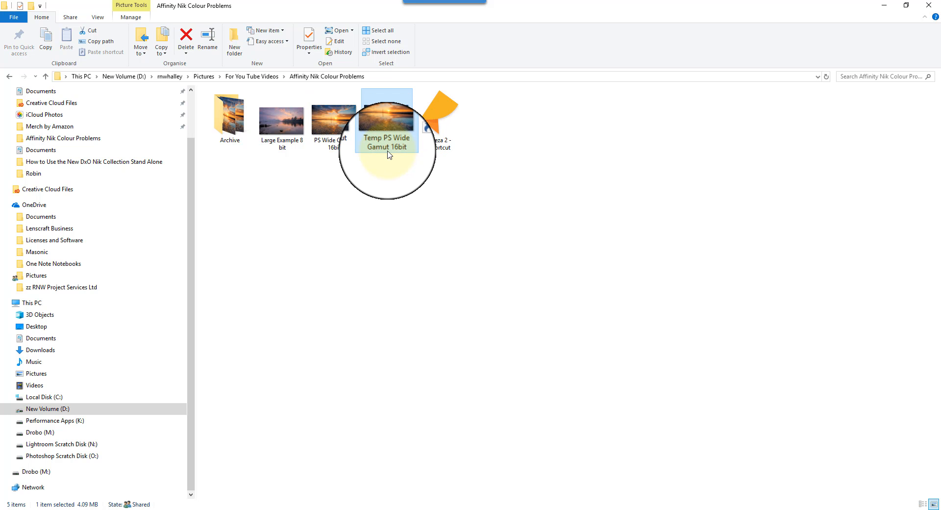
{"action": "left_click_drag", "start_coordinate": [388, 155], "coordinate": [447, 138]}
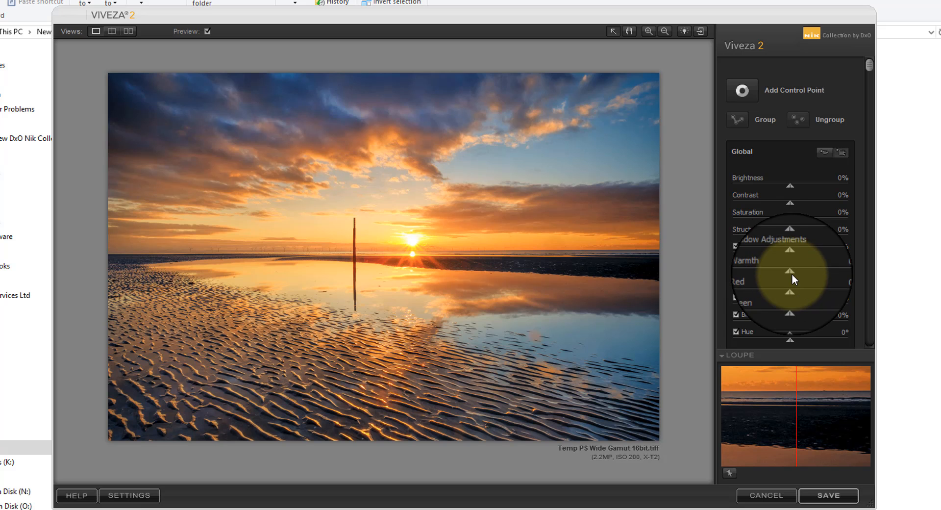
Step: Set the global Warmth to 33%, Shadow Adjustments to 30% and Contrast to 18%
{"action": "left_click_drag", "start_coordinate": [792, 273], "coordinate": [811, 273]}
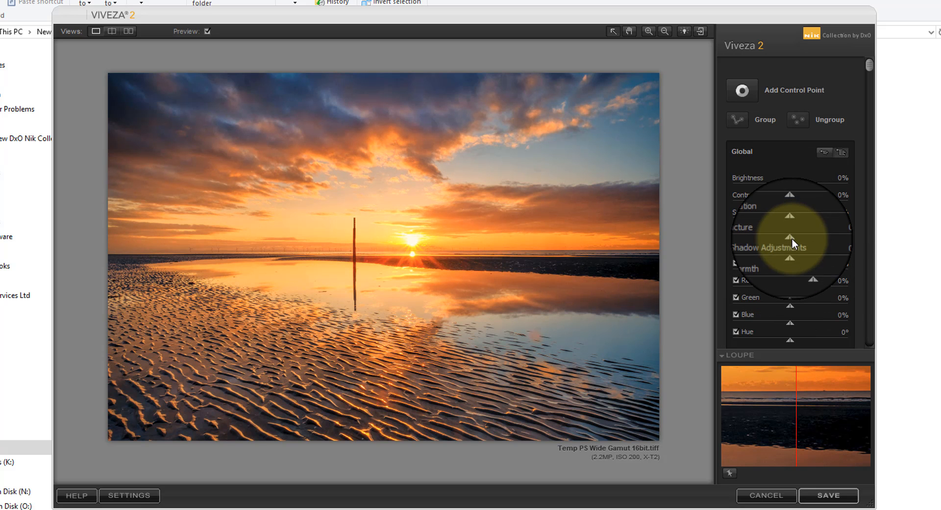
{"action": "left_click_drag", "start_coordinate": [793, 254], "coordinate": [811, 256]}
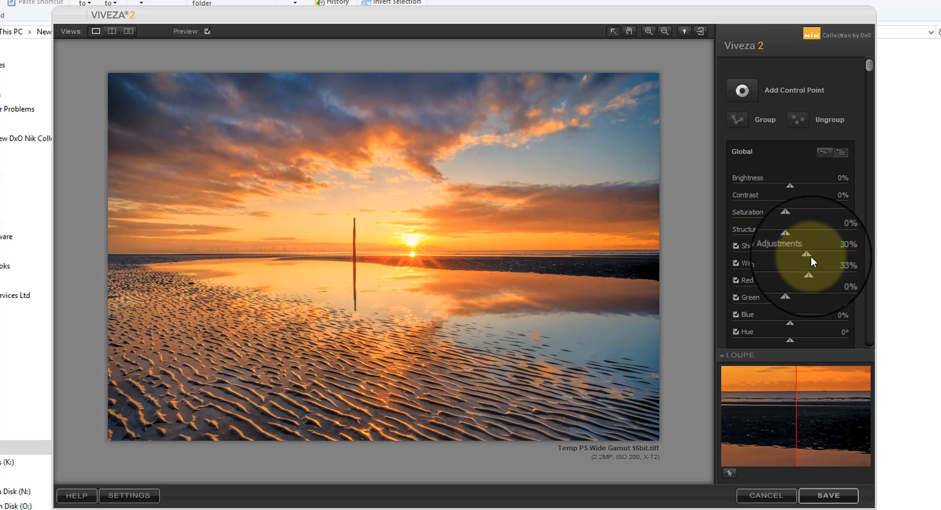
{"action": "left_click_drag", "start_coordinate": [790, 203], "coordinate": [800, 206]}
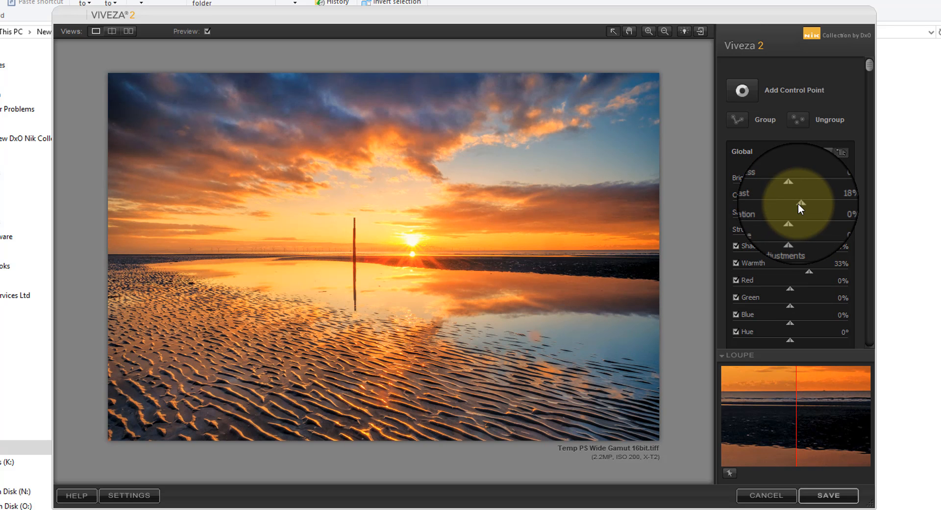
Step: Place a control point on the orange water reflection, adjust its size and warmth, and duplicate it onto the rippled foreground sand
{"action": "left_click", "coordinate": [743, 89]}
{"action": "left_click", "coordinate": [464, 260]}
{"action": "left_click", "coordinate": [444, 286]}
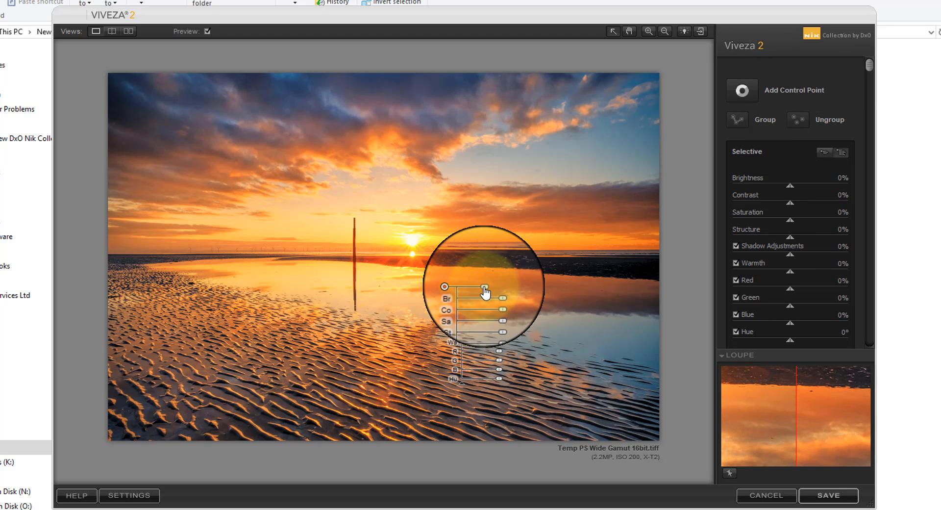
{"action": "left_click_drag", "start_coordinate": [484, 287], "coordinate": [500, 287]}
{"action": "left_click_drag", "start_coordinate": [499, 343], "coordinate": [508, 342]}
{"action": "left_click_drag", "start_coordinate": [452, 286], "coordinate": [392, 360]}
Step: Add a control point in the blue sky with Warmth -17% and Blue 20%, and duplicate it onto the blue water reflection
{"action": "left_click", "coordinate": [741, 90]}
{"action": "left_click", "coordinate": [598, 142]}
{"action": "left_click_drag", "start_coordinate": [551, 143], "coordinate": [552, 147]}
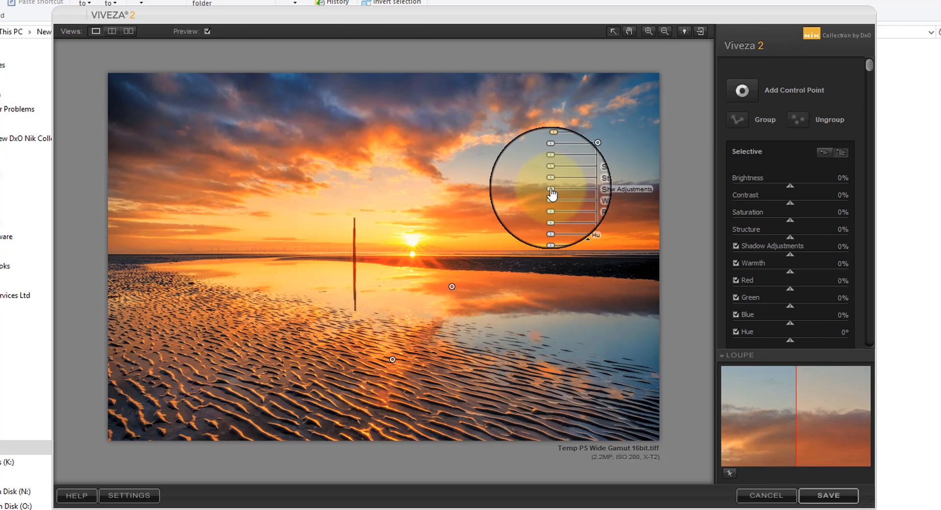
{"action": "left_click_drag", "start_coordinate": [552, 202], "coordinate": [549, 227]}
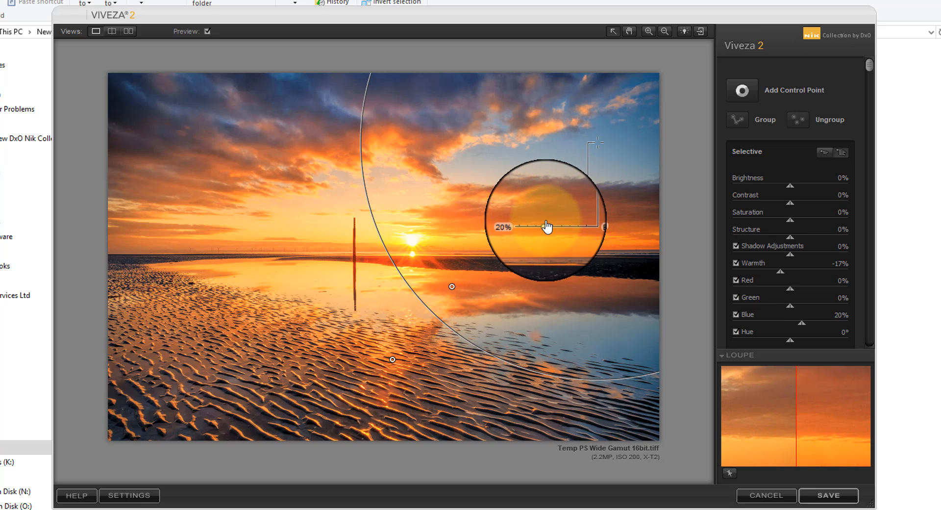
{"action": "left_click_drag", "start_coordinate": [600, 142], "coordinate": [594, 326]}
{"action": "left_click", "coordinate": [486, 199]}
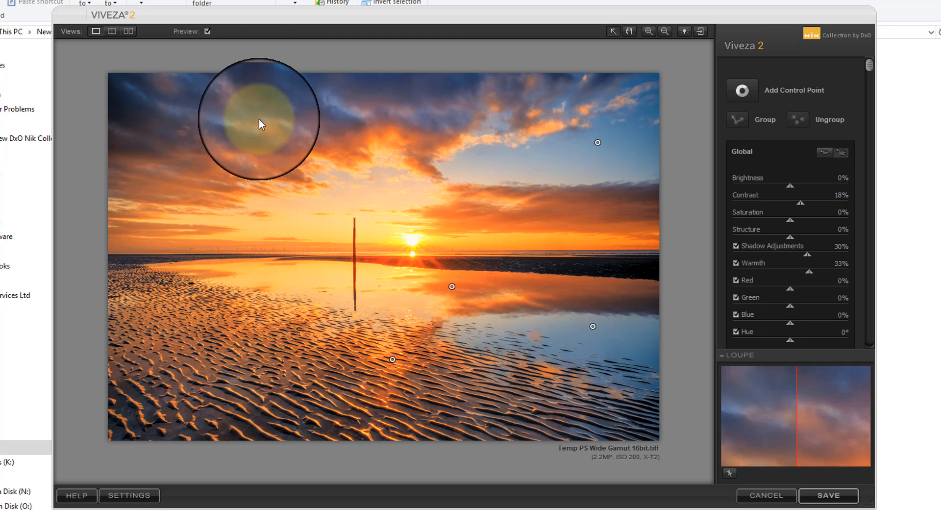
Step: Compare the image with and without the Viveza adjustments, and save the edited TIFF
{"action": "left_click", "coordinate": [205, 32]}
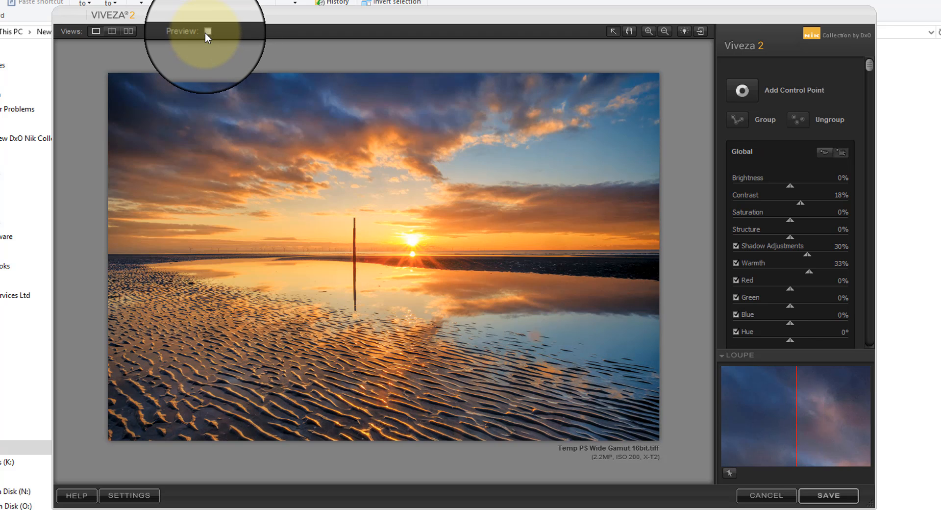
{"action": "left_click", "coordinate": [205, 32]}
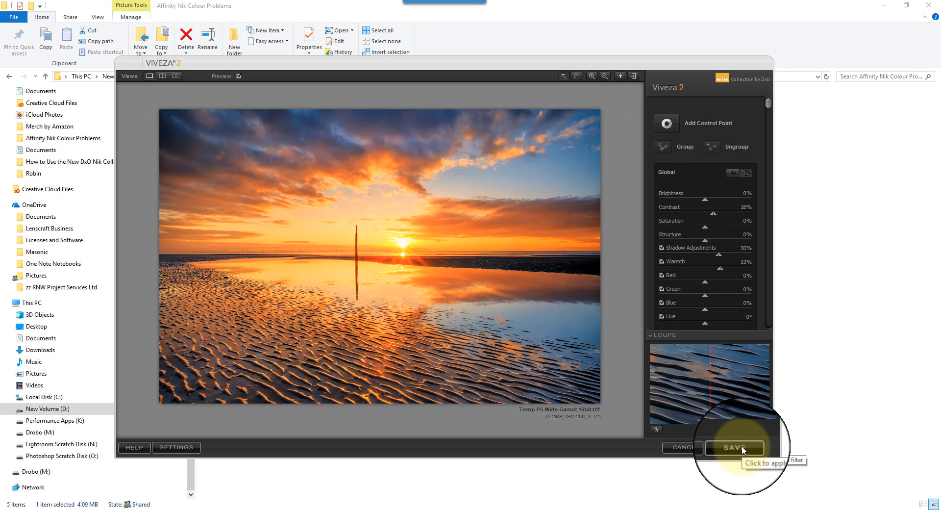
{"action": "left_click", "coordinate": [837, 497]}
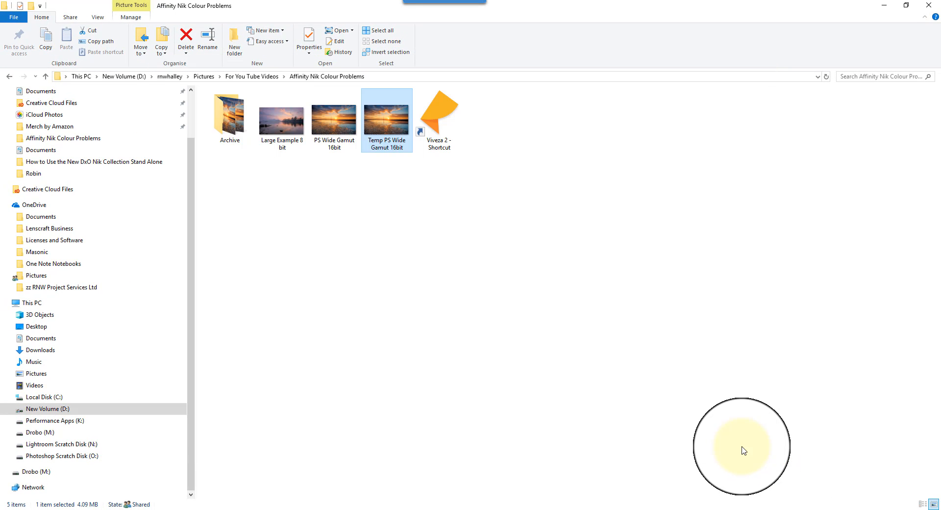
{"action": "left_click", "coordinate": [628, 340]}
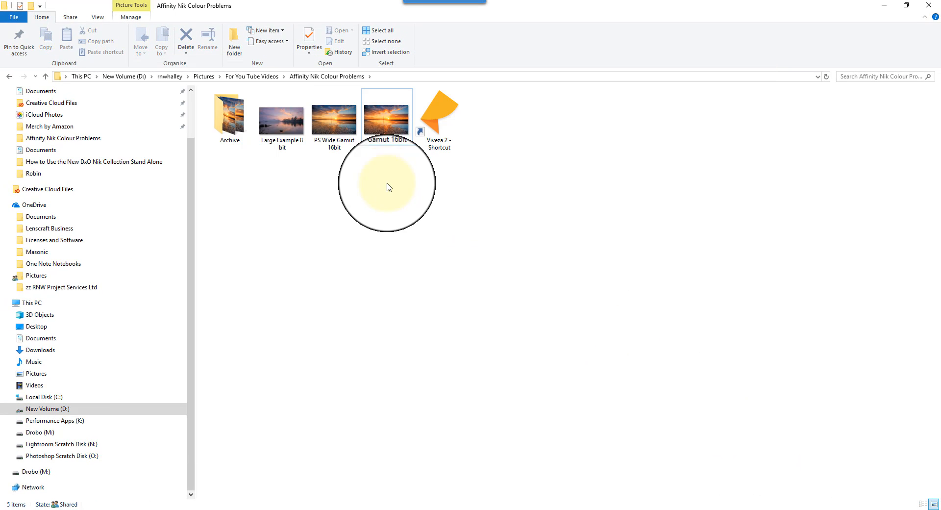
Step: Open Temp PS Wide Gamut 16bit in Affinity Photo and copy its whole image into the PS Wide Gamut 16bit document as a new layer
{"action": "left_click", "coordinate": [690, 508]}
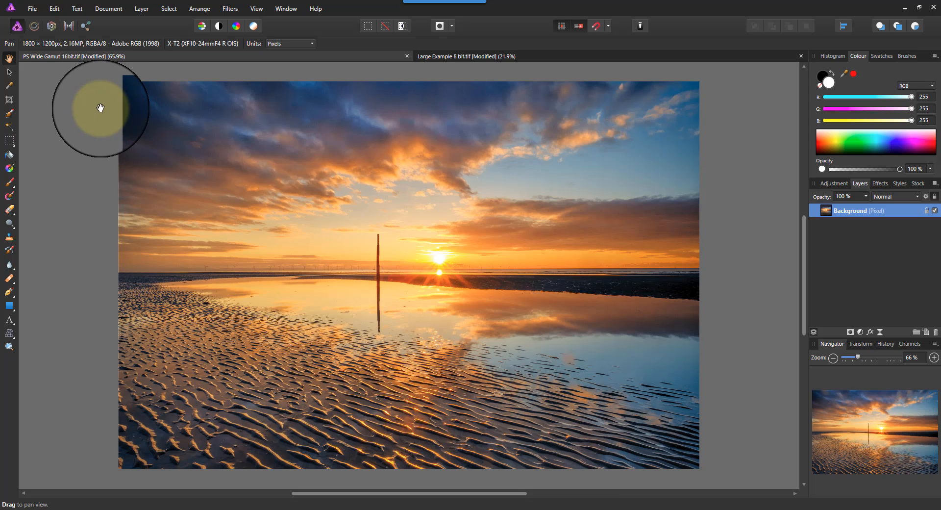
{"action": "left_click", "coordinate": [32, 8]}
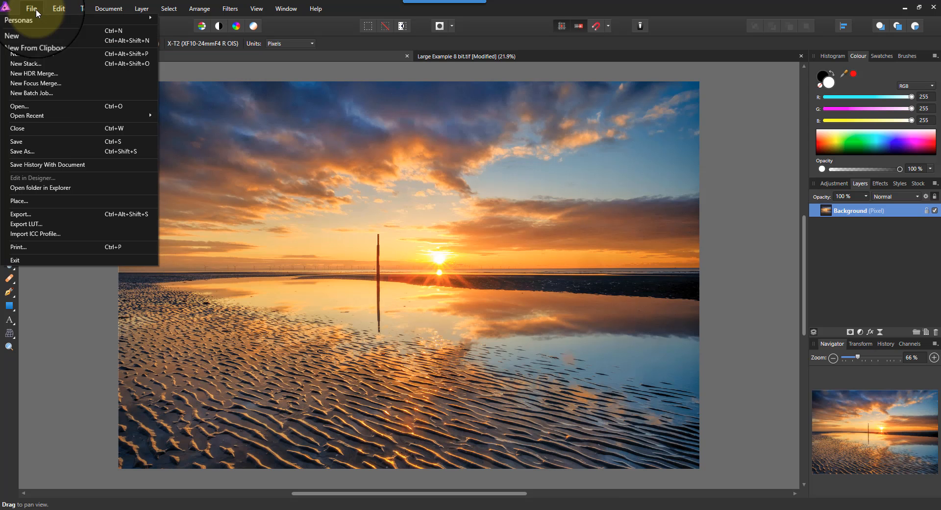
{"action": "left_click", "coordinate": [26, 106]}
{"action": "left_click", "coordinate": [373, 172]}
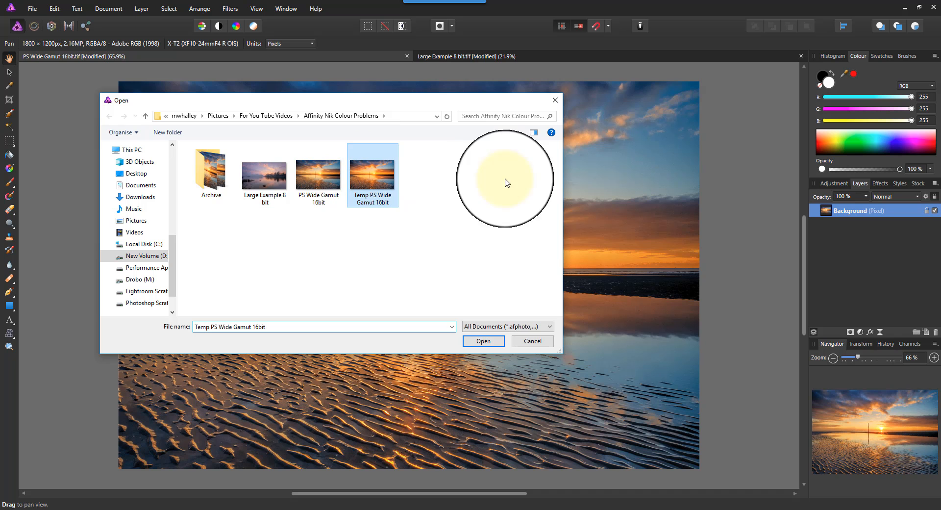
{"action": "left_click", "coordinate": [493, 346]}
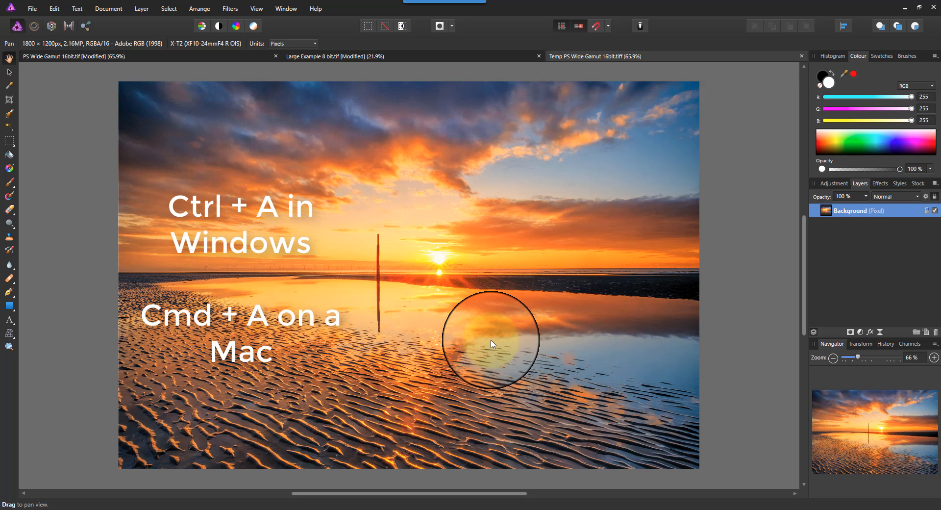
{"action": "key", "text": "ctrl+a"}
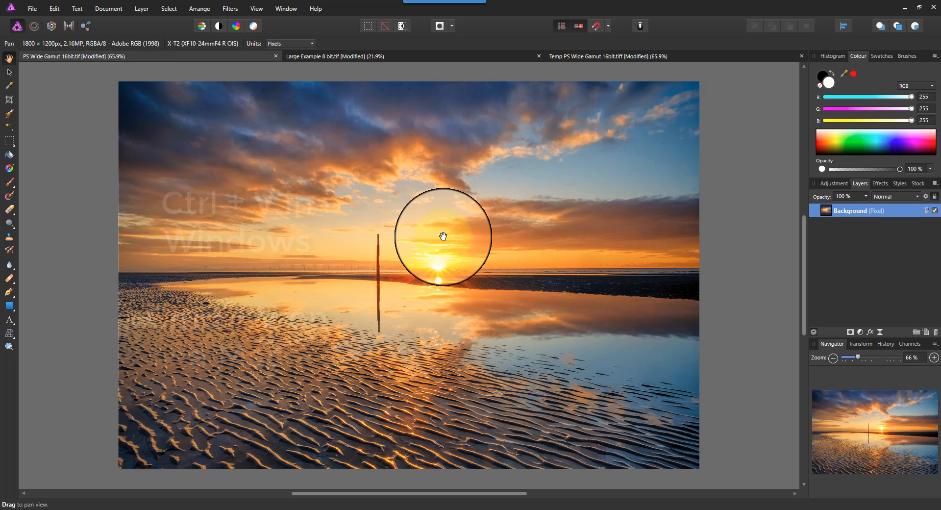
{"action": "key", "text": "ctrl+v"}
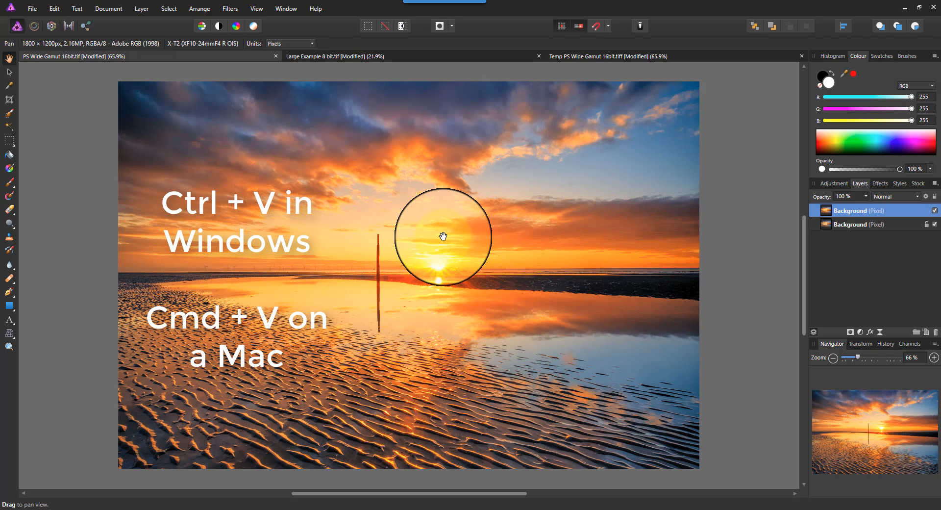
Step: Add a mask to the pasted layer, expand the layer to show it, and activate the Paint Brush Tool
{"action": "left_click", "coordinate": [851, 331]}
{"action": "left_click", "coordinate": [818, 207]}
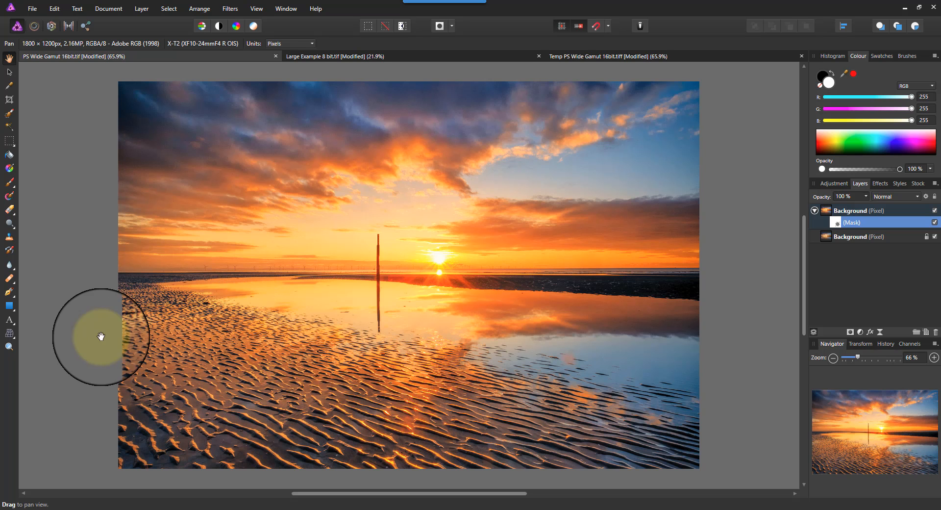
{"action": "left_click", "coordinate": [8, 183]}
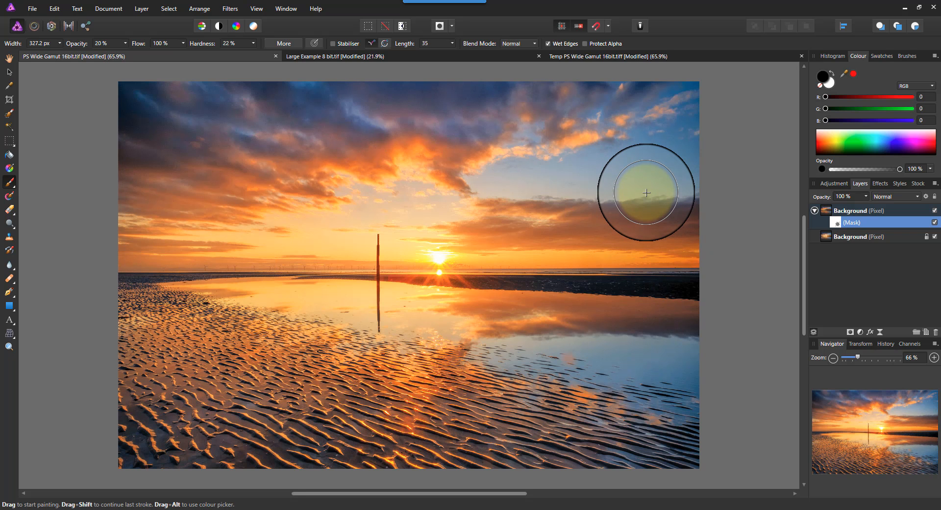
Step: Compare the original and Viveza-edited images by toggling the visibility of the pasted layer and of its mask
{"action": "left_click", "coordinate": [935, 211]}
{"action": "left_click", "coordinate": [934, 210]}
{"action": "left_click", "coordinate": [935, 211]}
{"action": "left_click", "coordinate": [934, 211]}
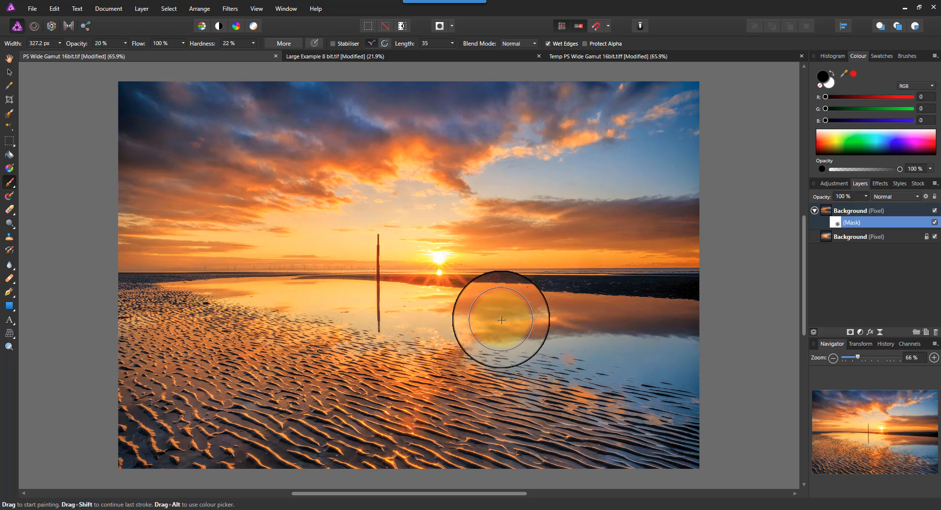
{"action": "left_click", "coordinate": [935, 210]}
{"action": "left_click", "coordinate": [935, 211]}
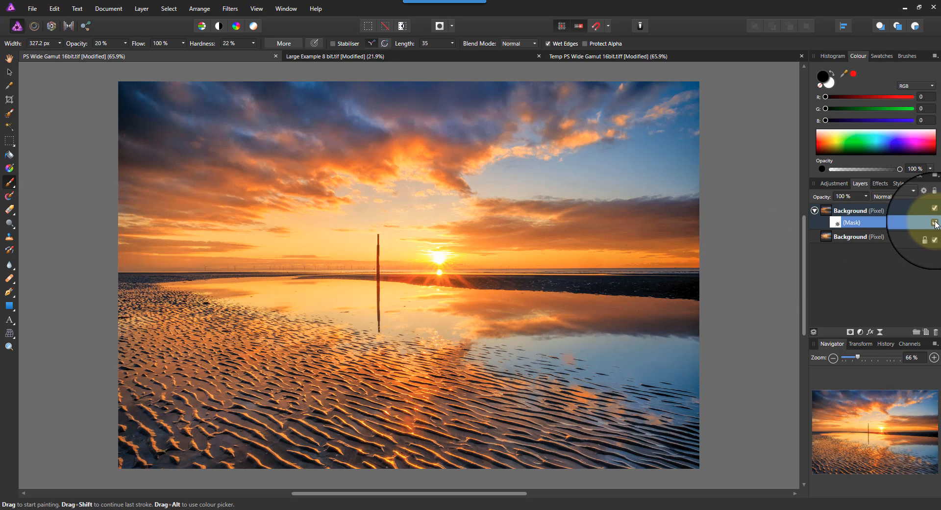
{"action": "left_click", "coordinate": [935, 223]}
{"action": "left_click", "coordinate": [935, 223]}
{"action": "left_click", "coordinate": [935, 223]}
{"action": "left_click", "coordinate": [935, 223]}
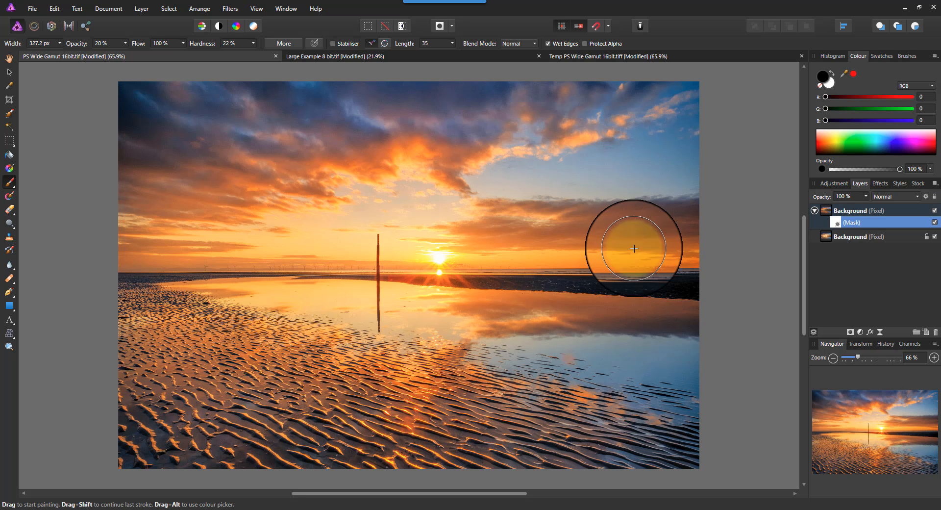
Step: Switch to the Large Example 8 bit document and open it in the Nik Collection's Viveza 2 plugin
{"action": "left_click", "coordinate": [326, 56]}
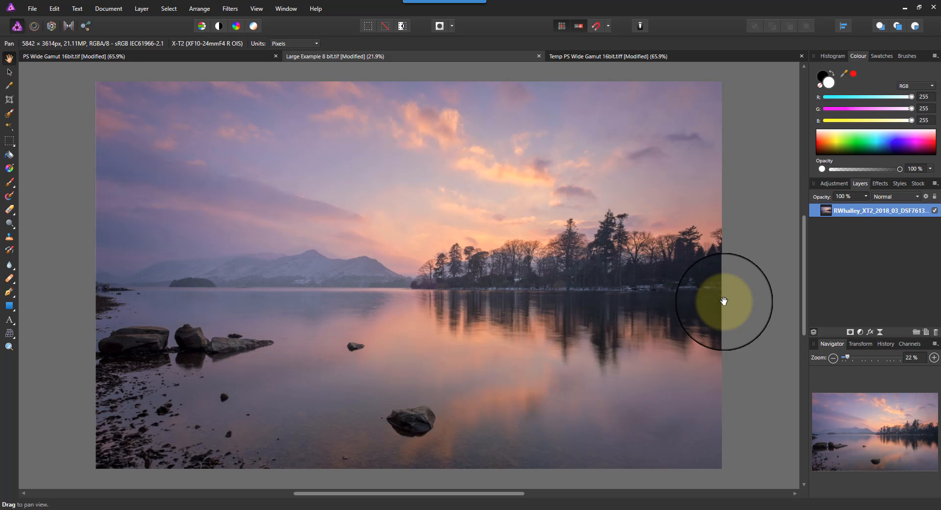
{"action": "left_click", "coordinate": [230, 8]}
{"action": "mouse_move", "coordinate": [157, 131]}
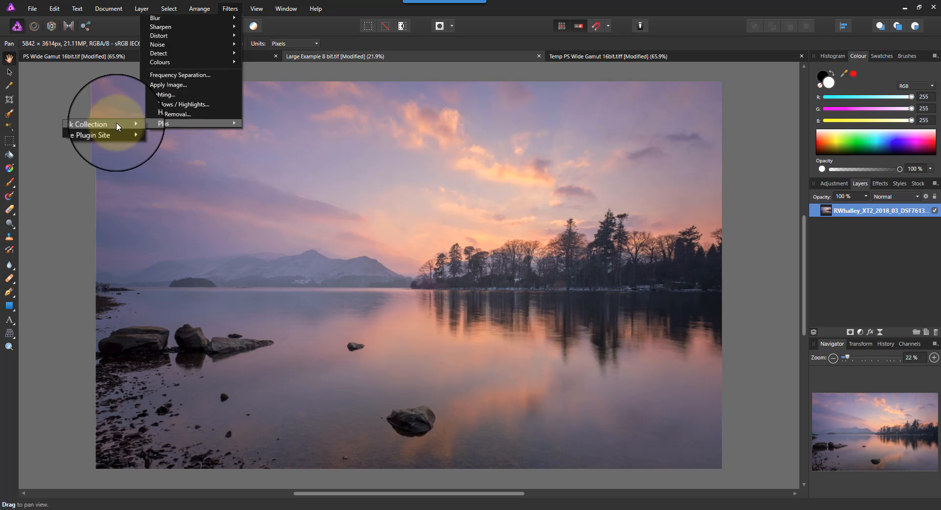
{"action": "mouse_move", "coordinate": [106, 123]}
{"action": "left_click", "coordinate": [194, 194]}
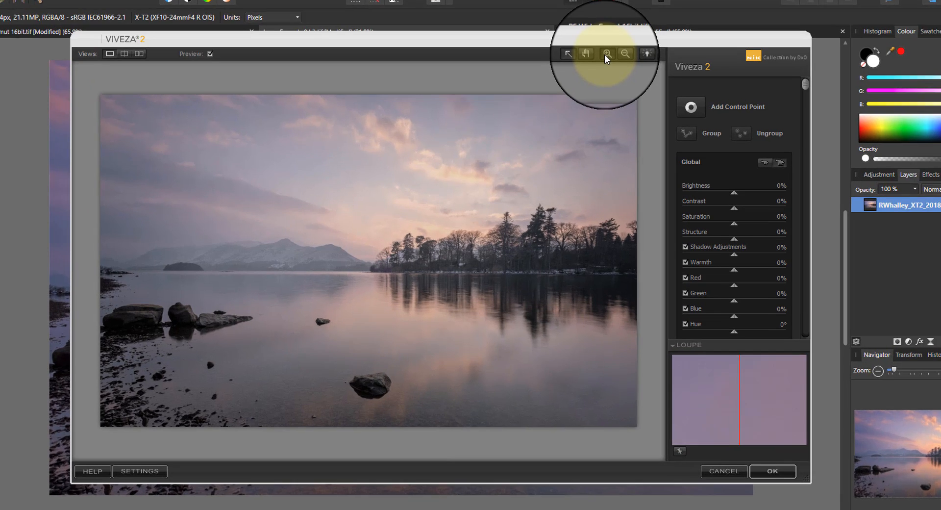
Step: Examine the preview colours while zooming in through 20%, 25% and 33%, and exit Viveza 2 without applying the filter
{"action": "left_click", "coordinate": [607, 53]}
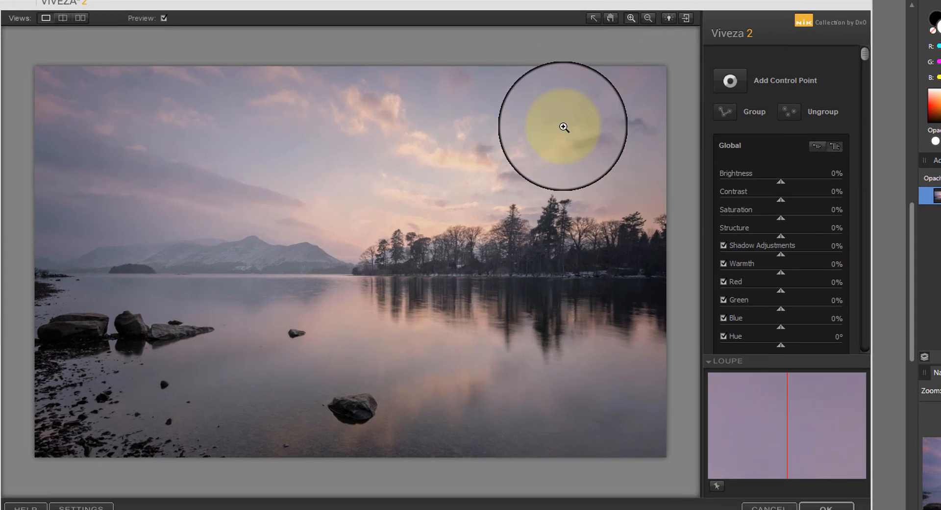
{"action": "left_click", "coordinate": [543, 160]}
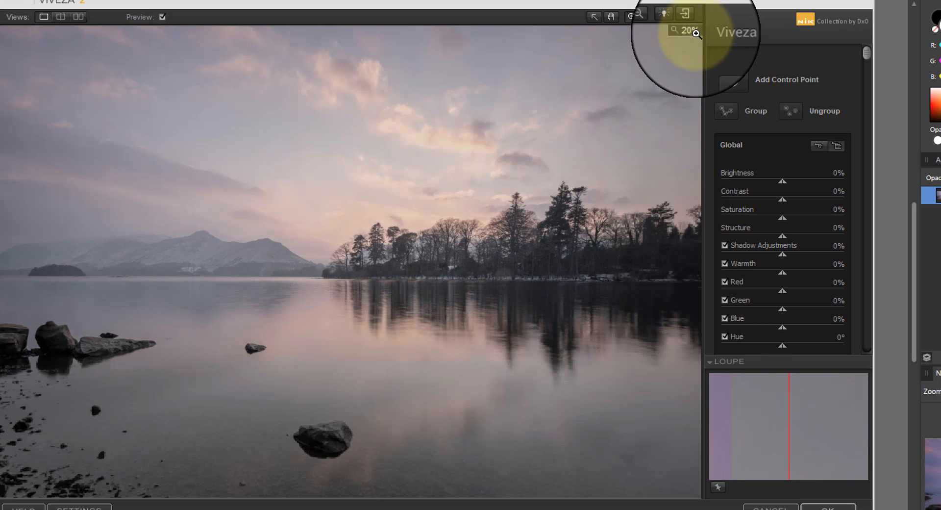
{"action": "left_click", "coordinate": [522, 149]}
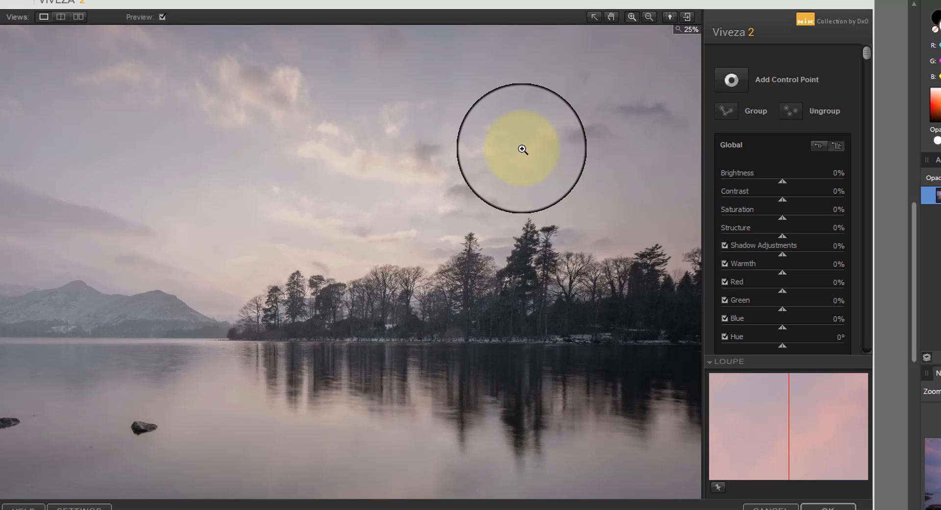
{"action": "left_click", "coordinate": [523, 149]}
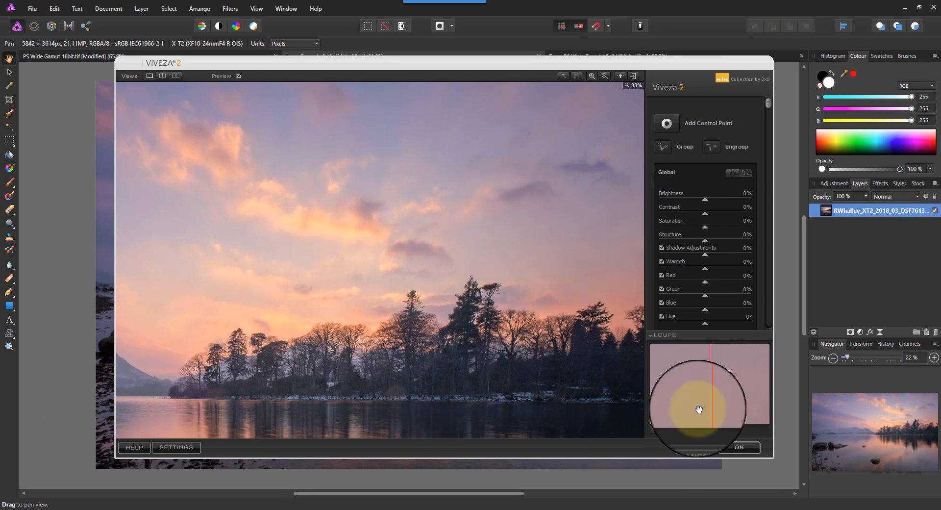
{"action": "left_click", "coordinate": [688, 445]}
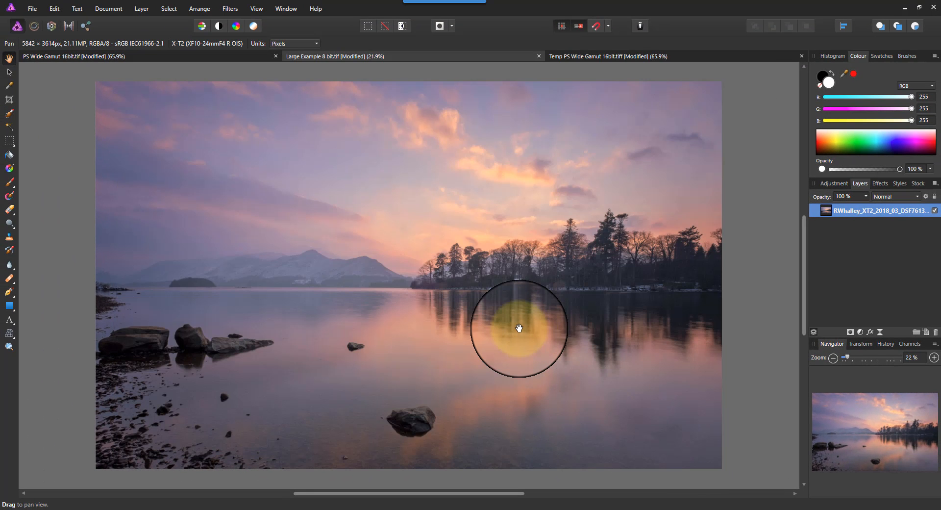